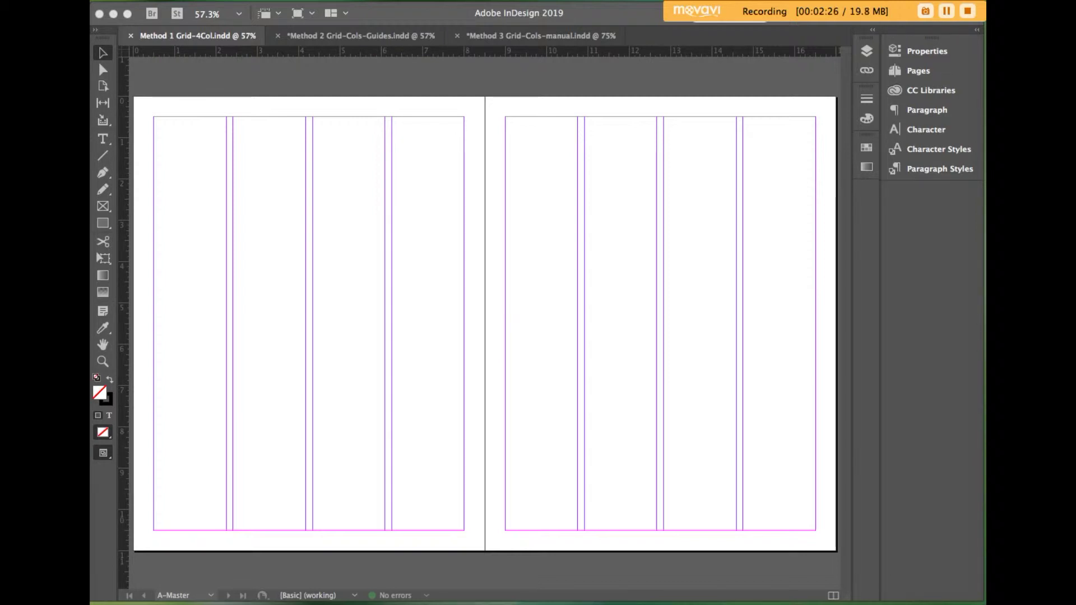
- Set up a new Letter document preset named Method #2 tut, trying 4 columns before revising the column count
key(super+n)
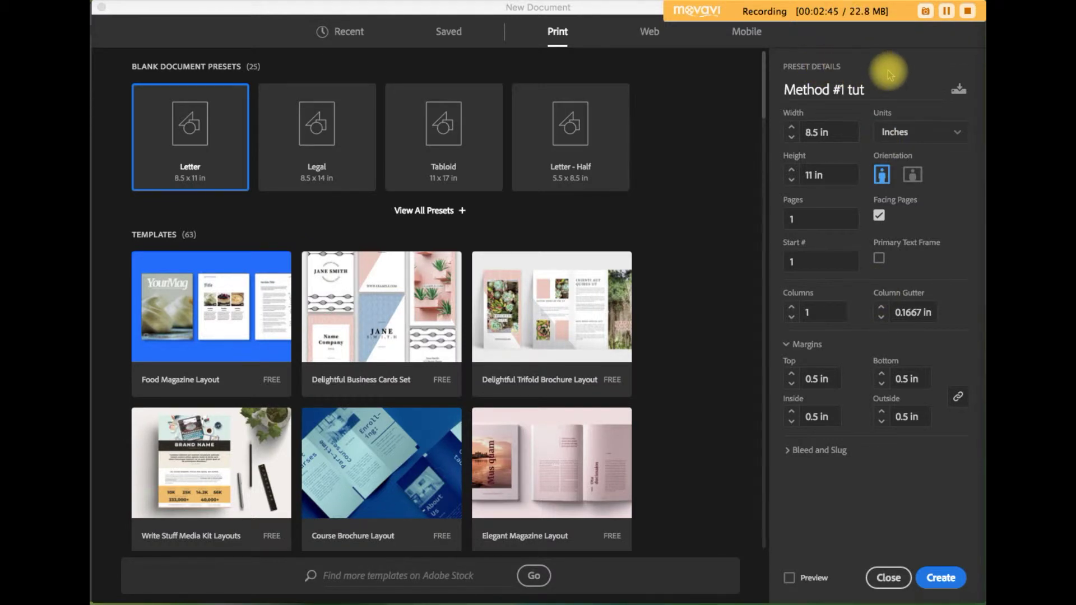
drag(878, 90, 779, 91)
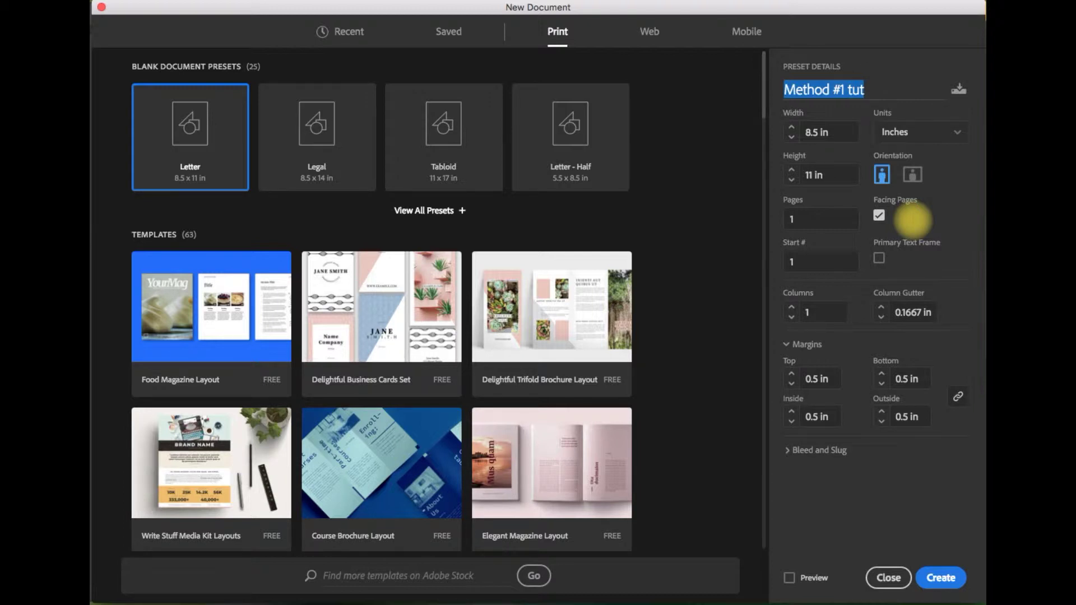
click(810, 313)
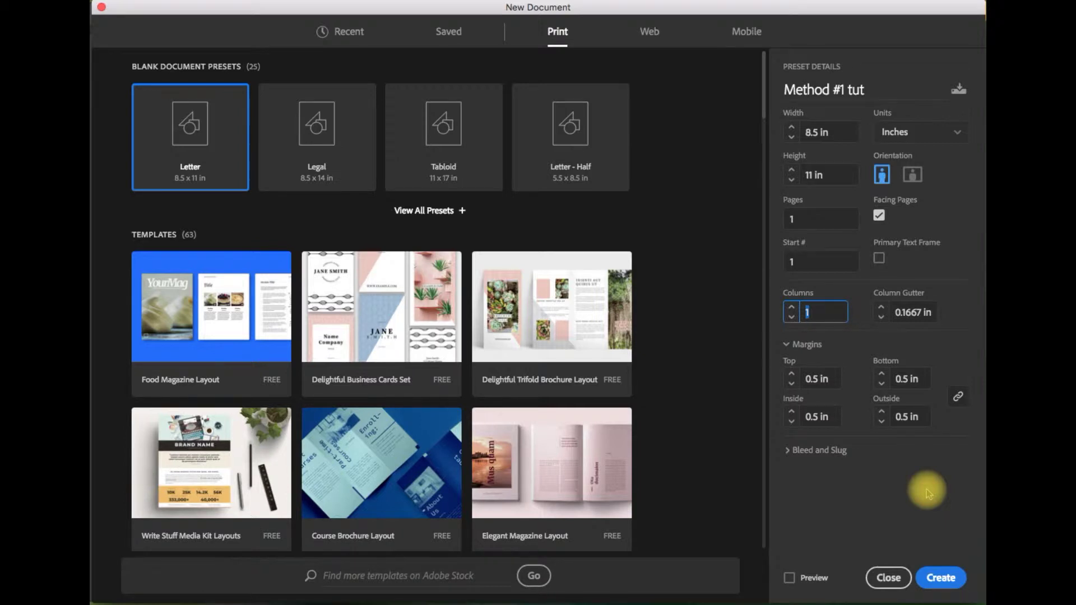
text(4)
click(898, 515)
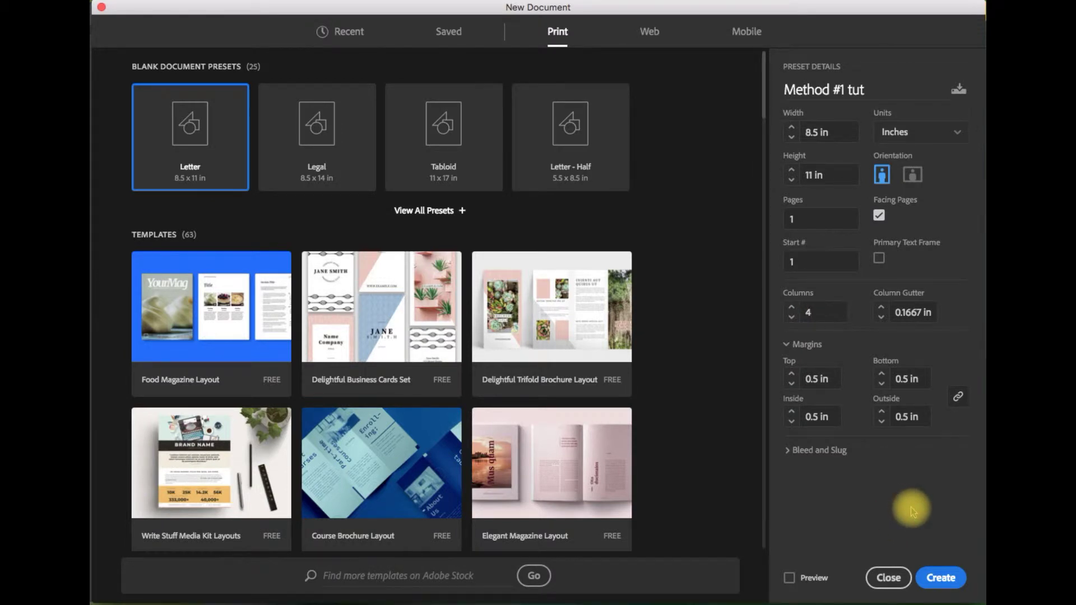
click(939, 577)
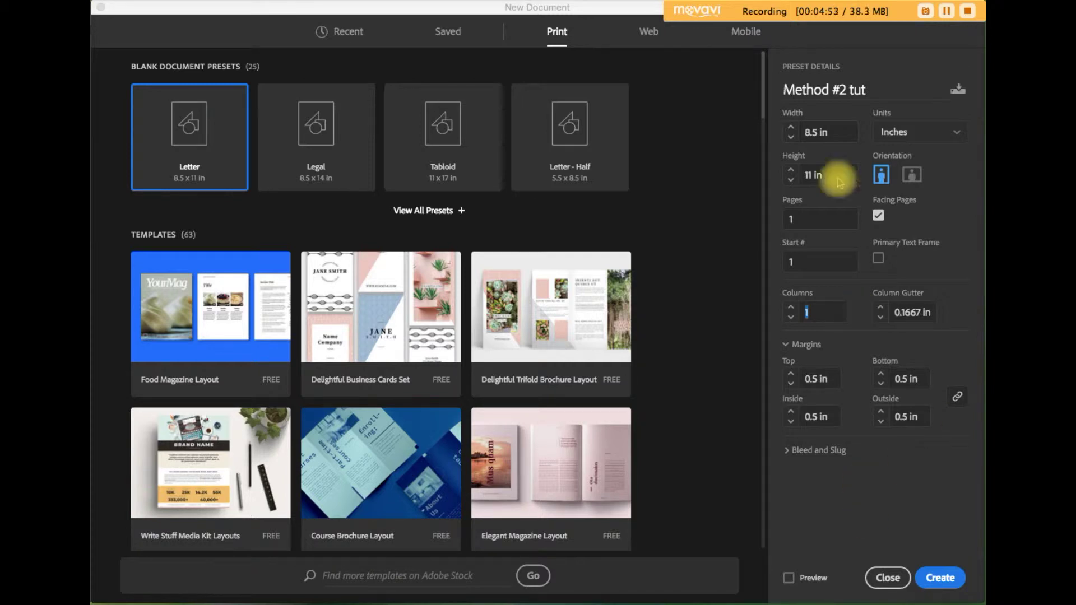
click(823, 313)
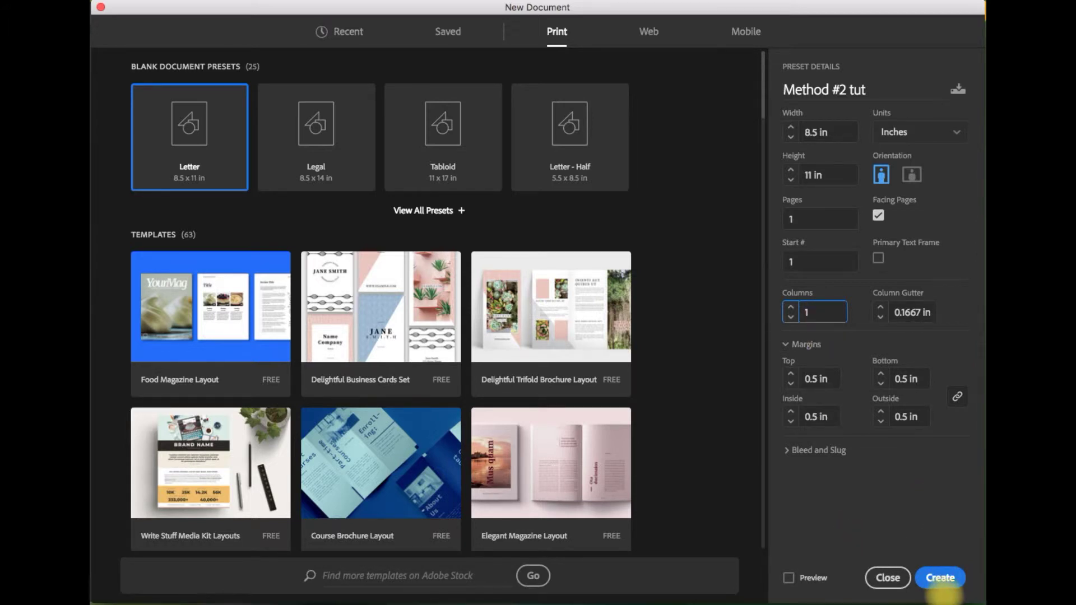
- Create the one-column facing-page document, go to its A-Master spread and bring up Create Guides
click(943, 578)
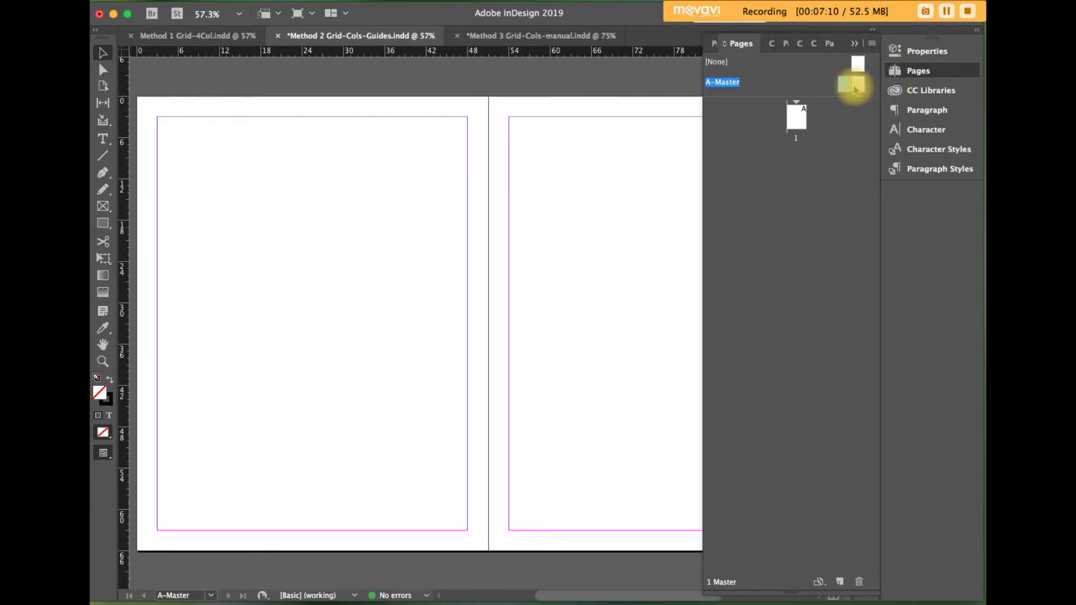
double_click(853, 85)
double_click(845, 85)
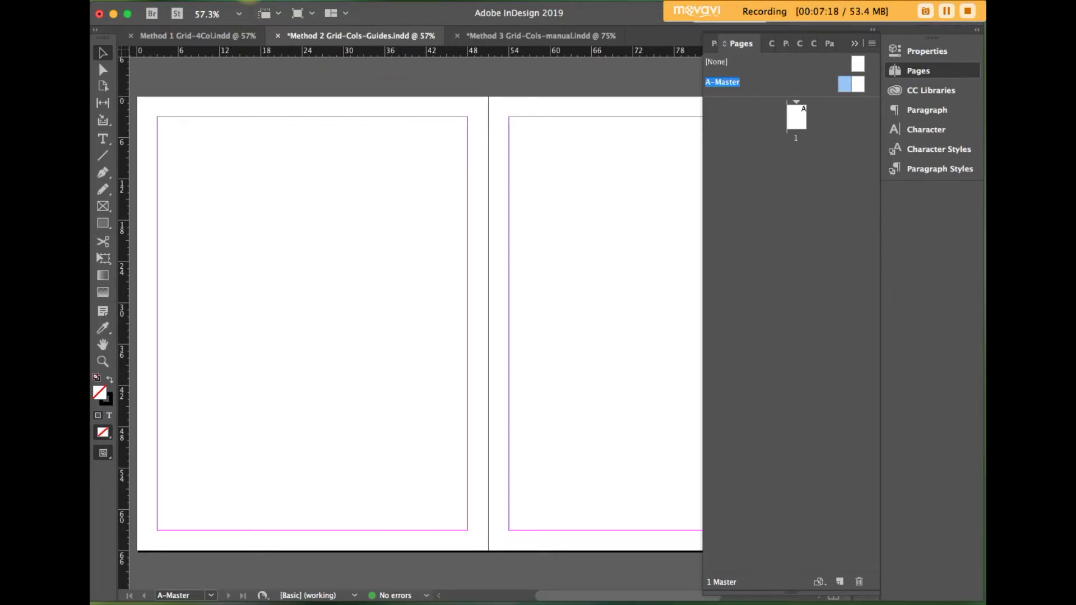
click(250, 1)
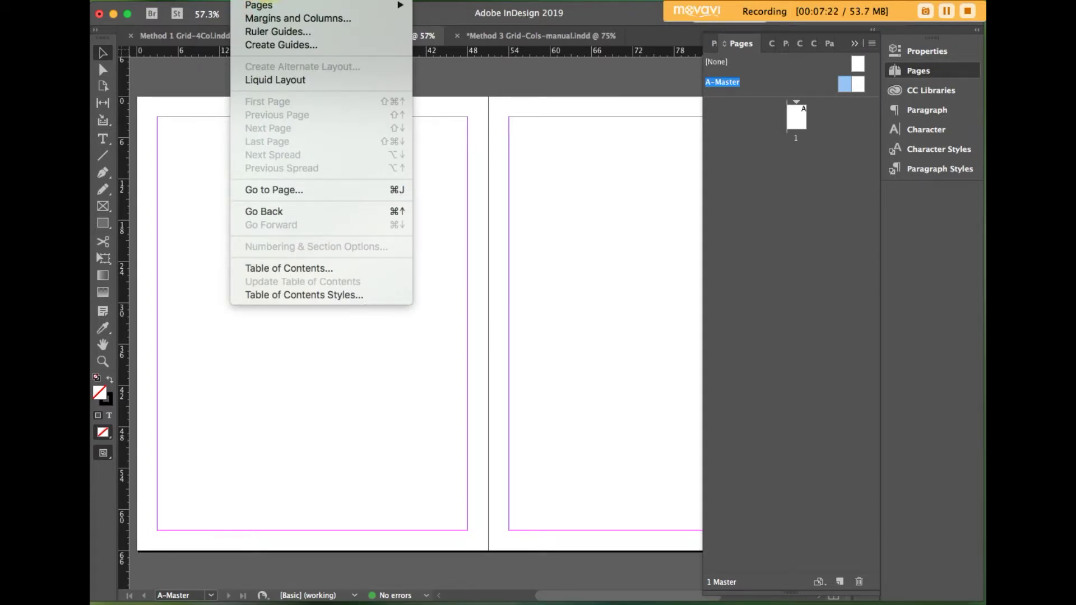
click(294, 46)
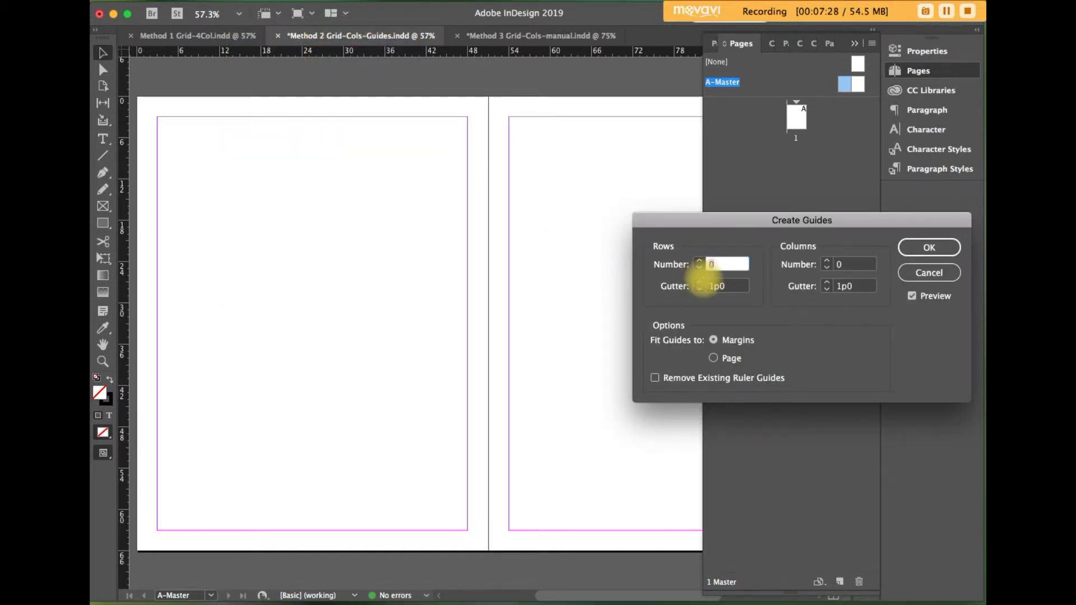
- Add a 5-row by 5-column guide grid with 1p0 gutters, fitted to margins, on A-Master
text(5)
key(BackSpace)
text(5)
key(Tab)
key(Tab)
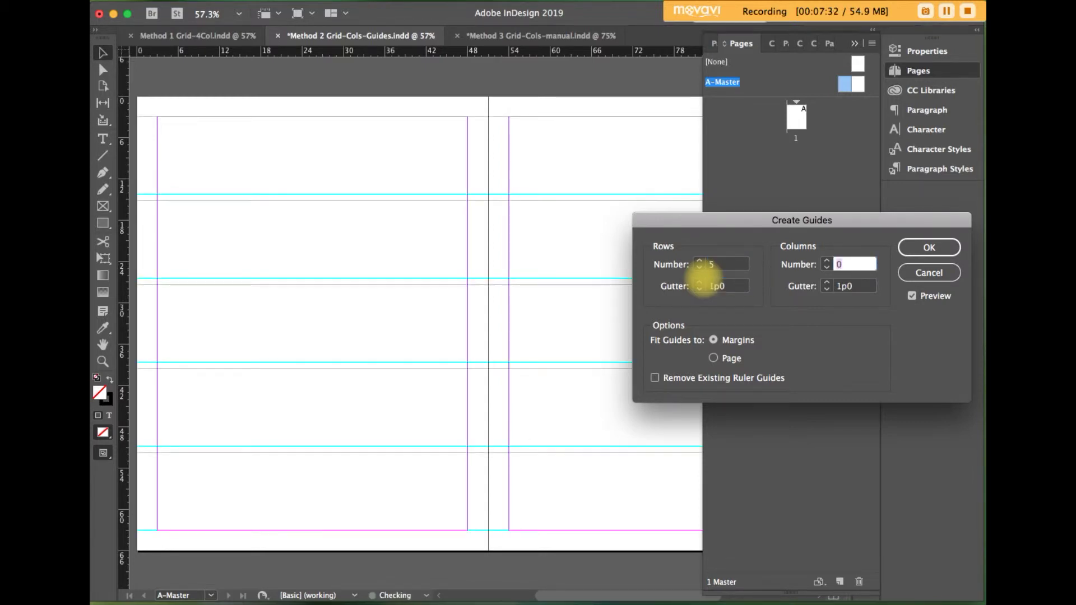
text(5)
key(Tab)
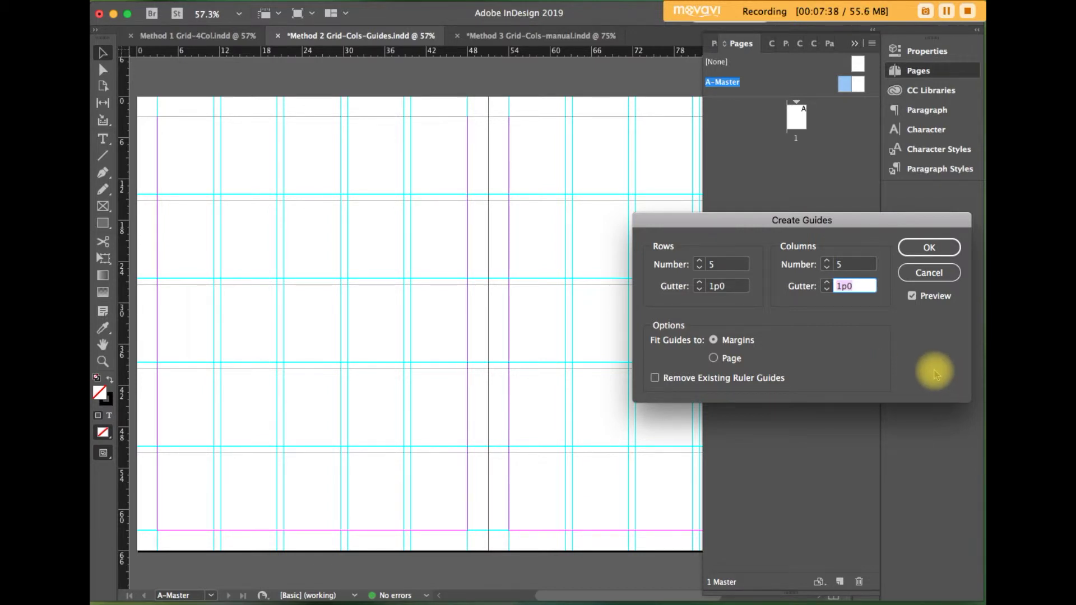
click(911, 295)
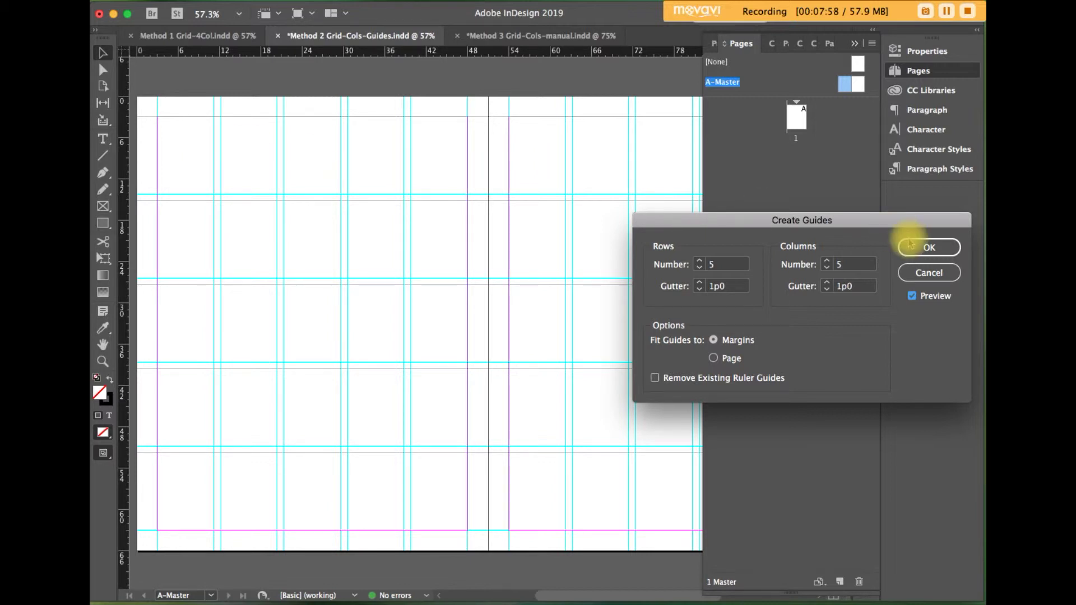
click(928, 247)
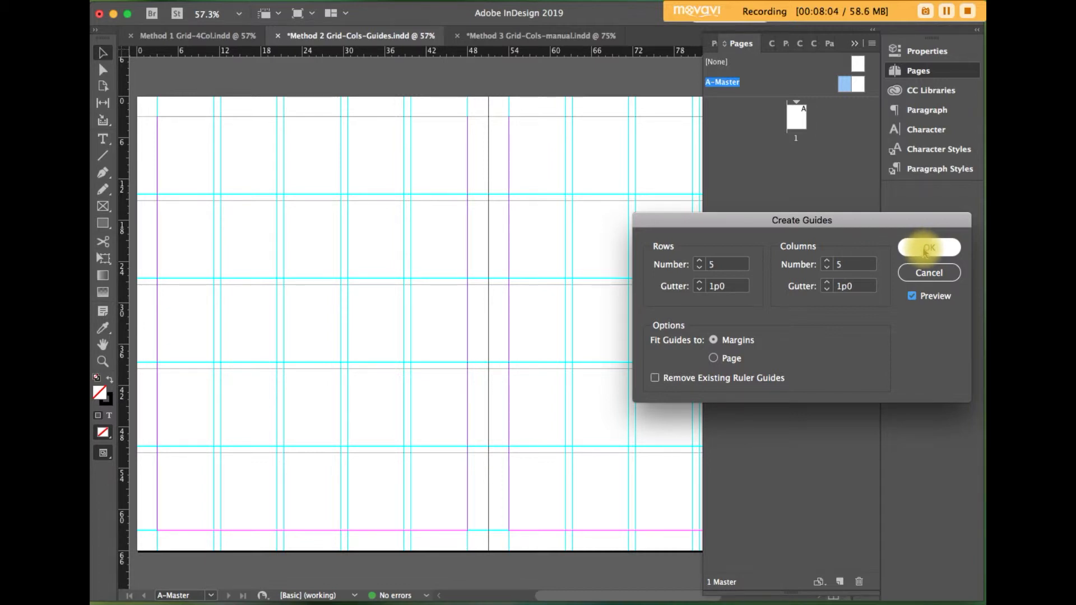
click(924, 251)
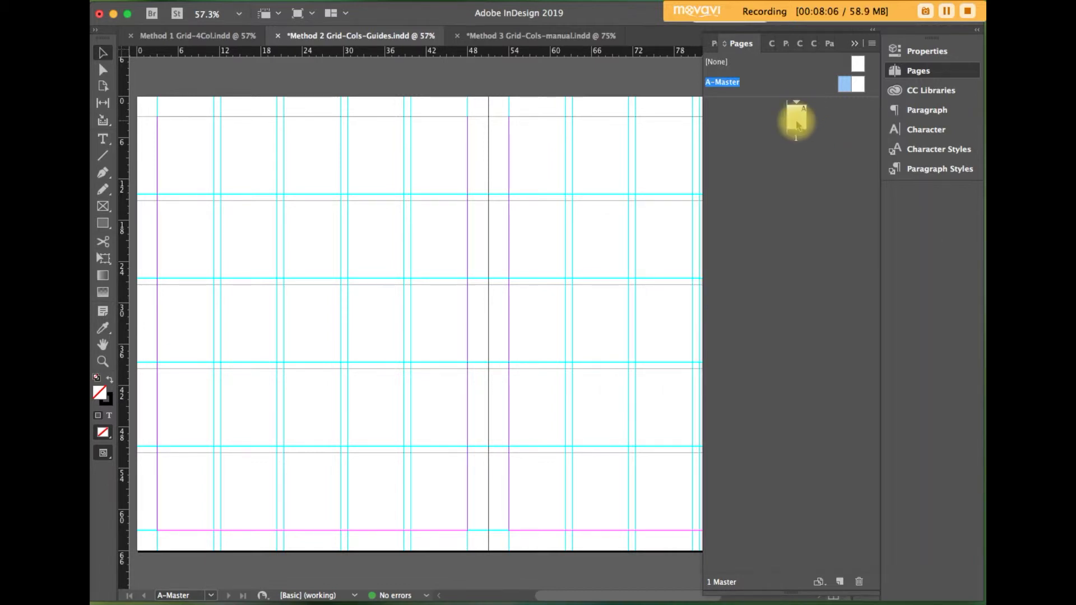
click(856, 86)
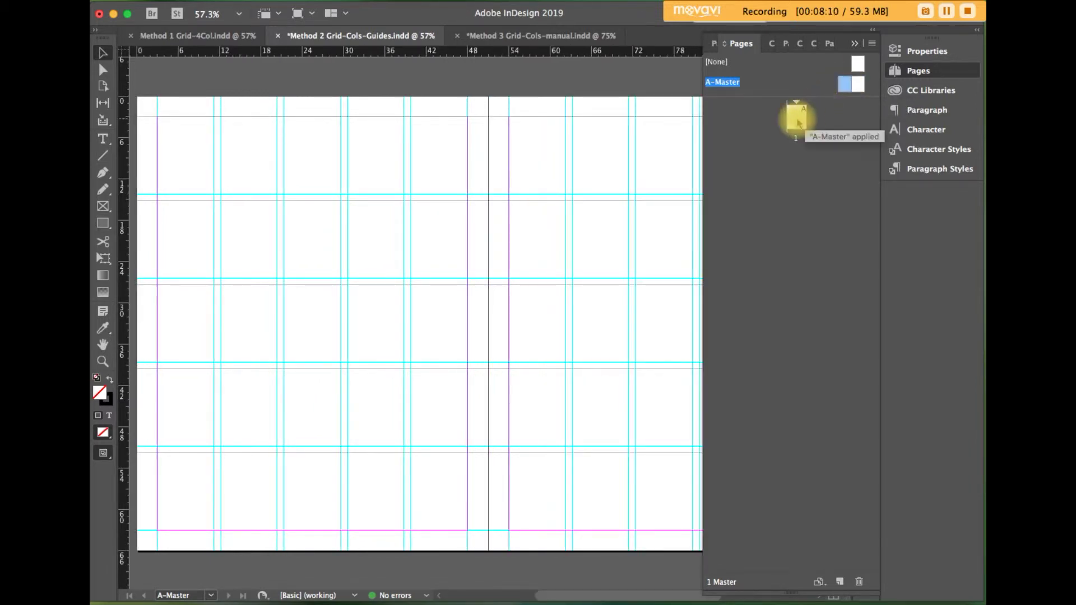
double_click(797, 118)
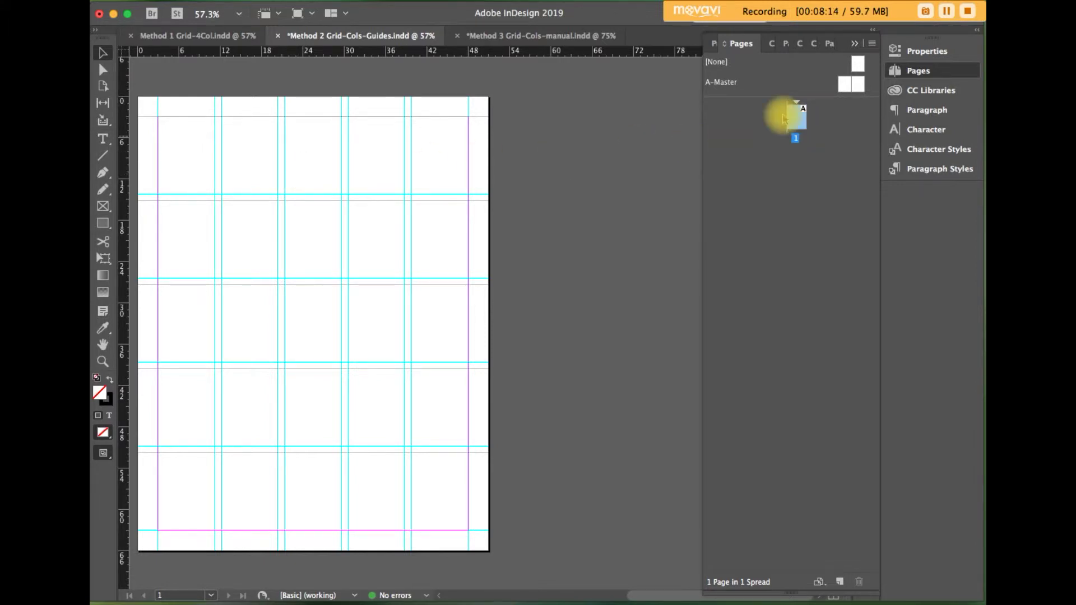
double_click(849, 84)
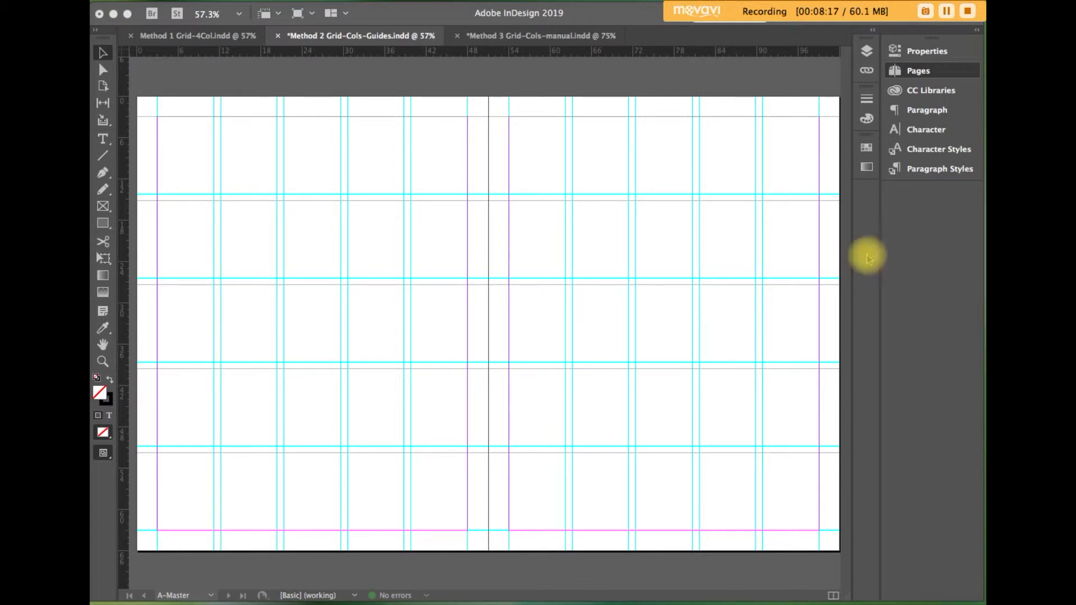
click(713, 78)
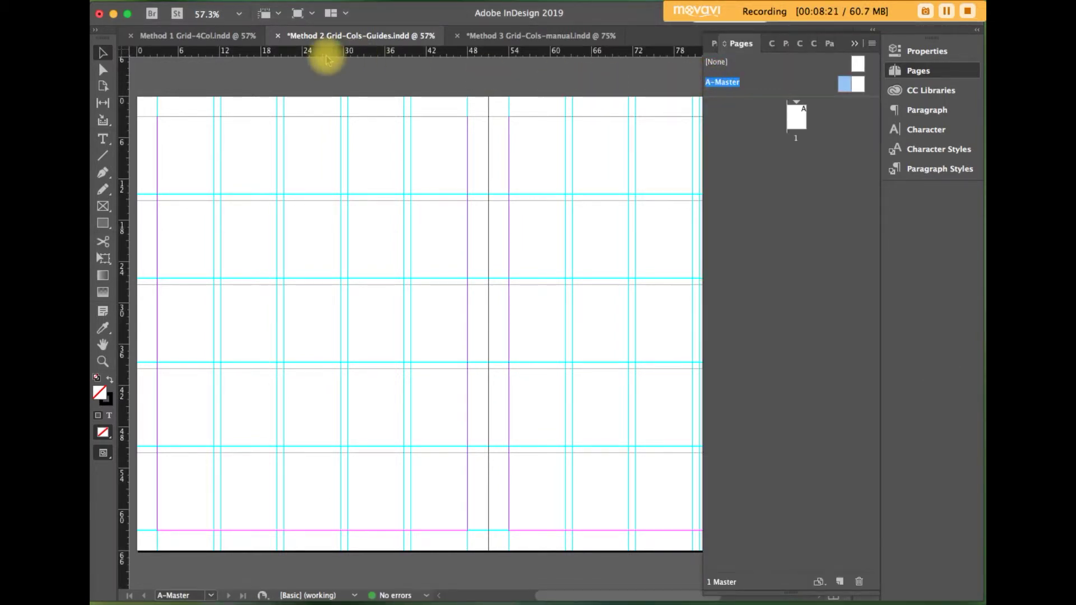
click(252, 1)
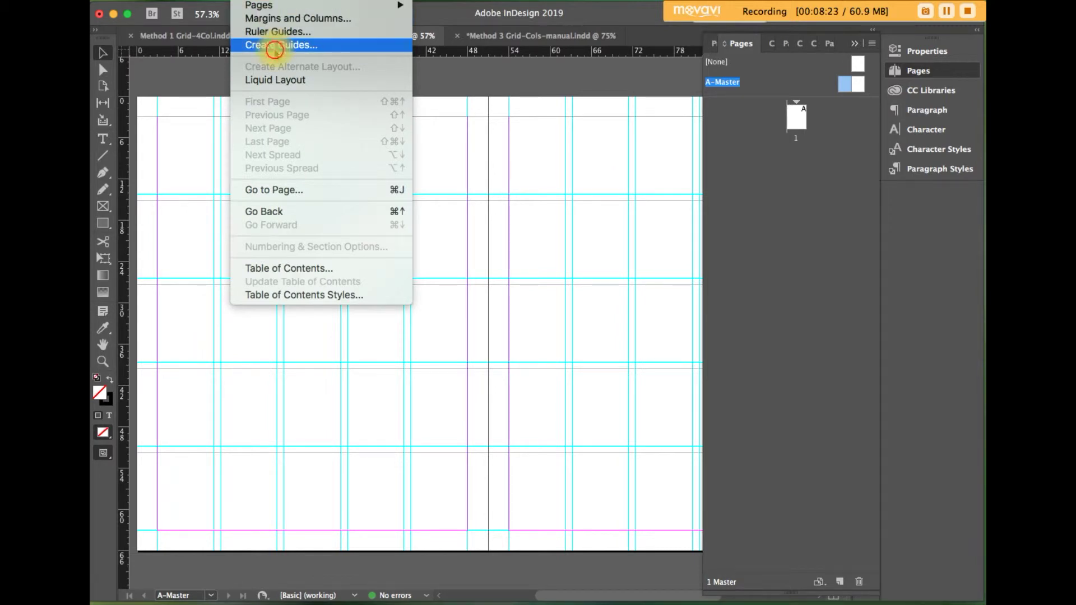
click(275, 45)
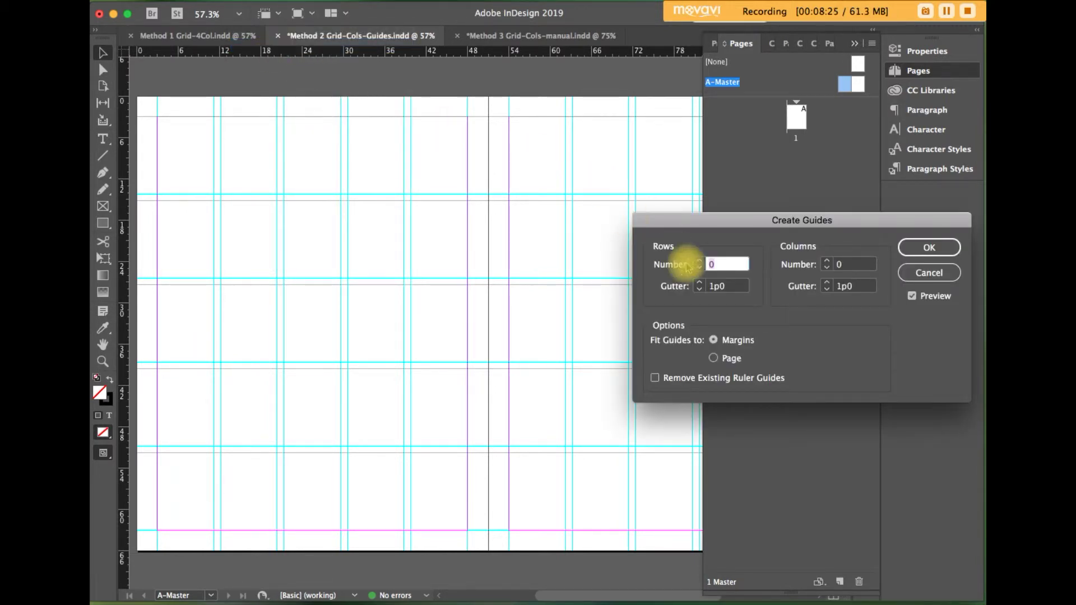
click(656, 379)
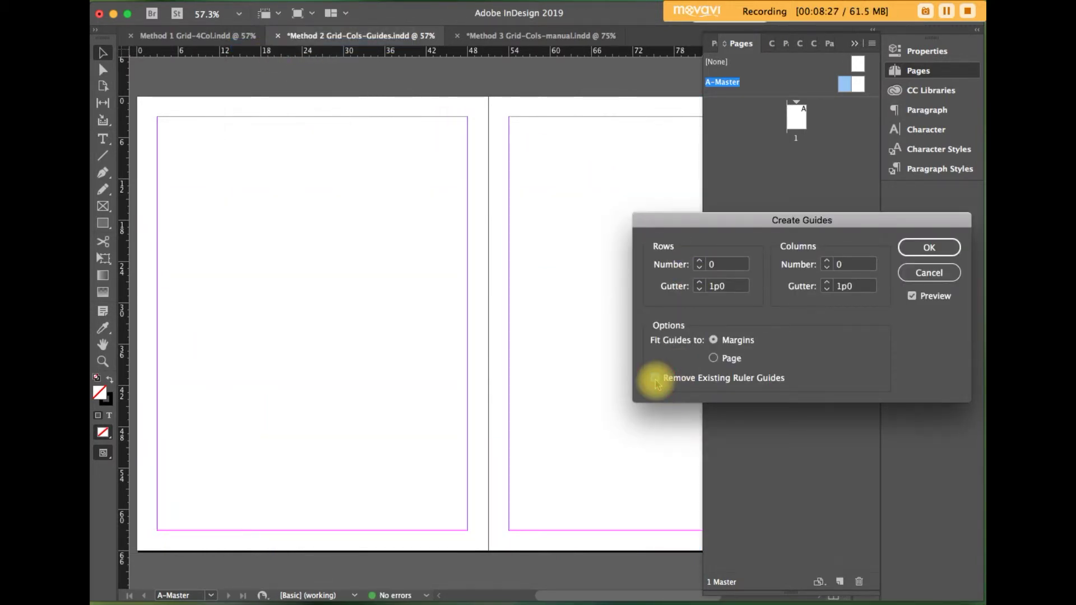
click(928, 248)
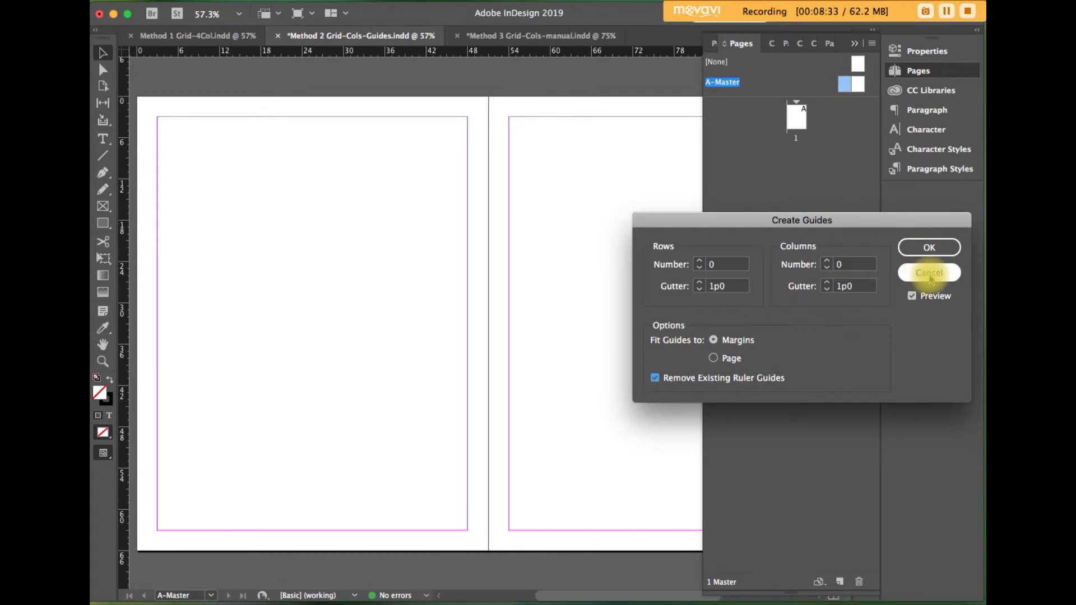
click(929, 273)
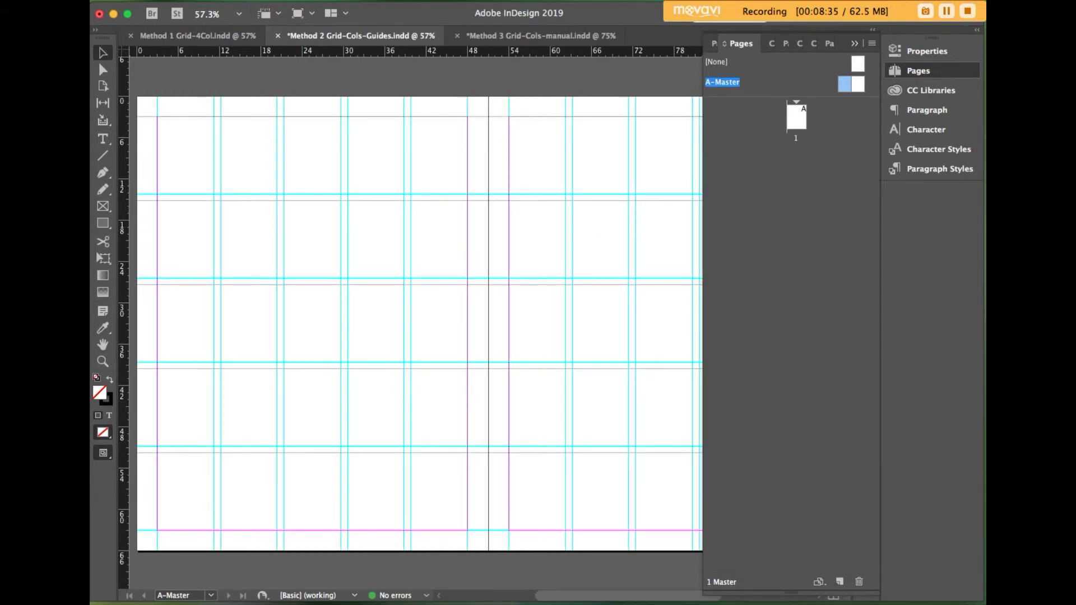
key(super+n)
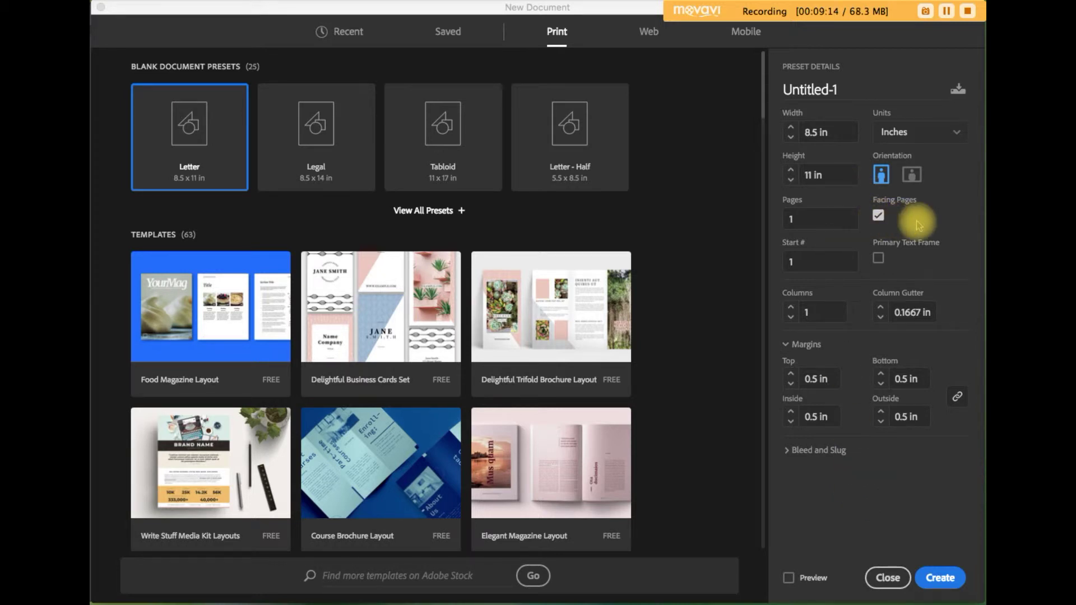
- Set the new facing-page Letter document to 1 column with 0.5 in margins
click(824, 312)
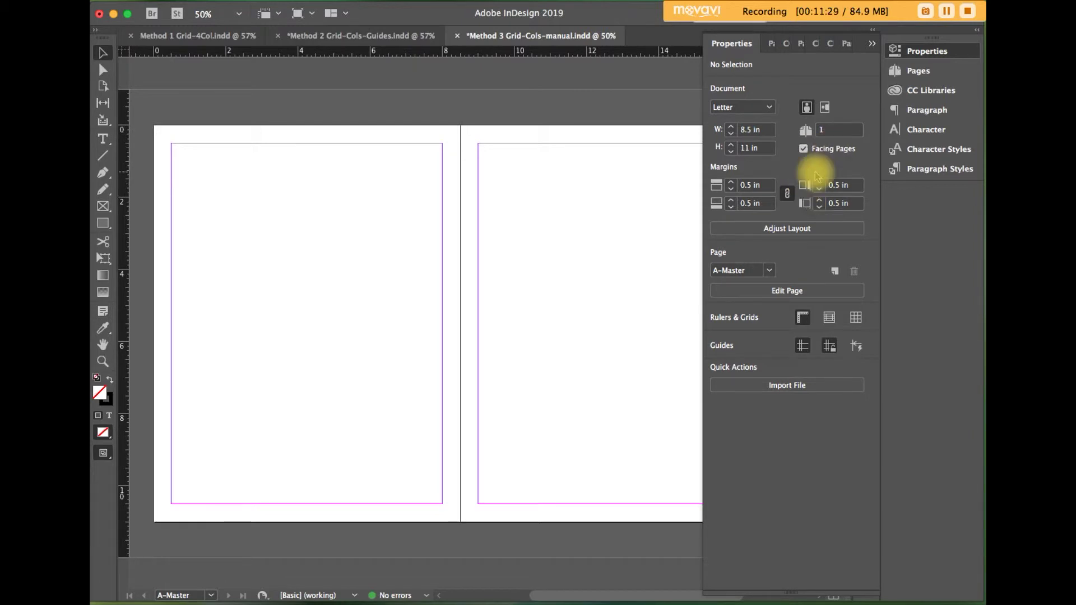
- Draw an 8.5 x 11 in crossed placeholder frame at X 0, Y 0 covering the left A-Master page
click(912, 71)
double_click(846, 84)
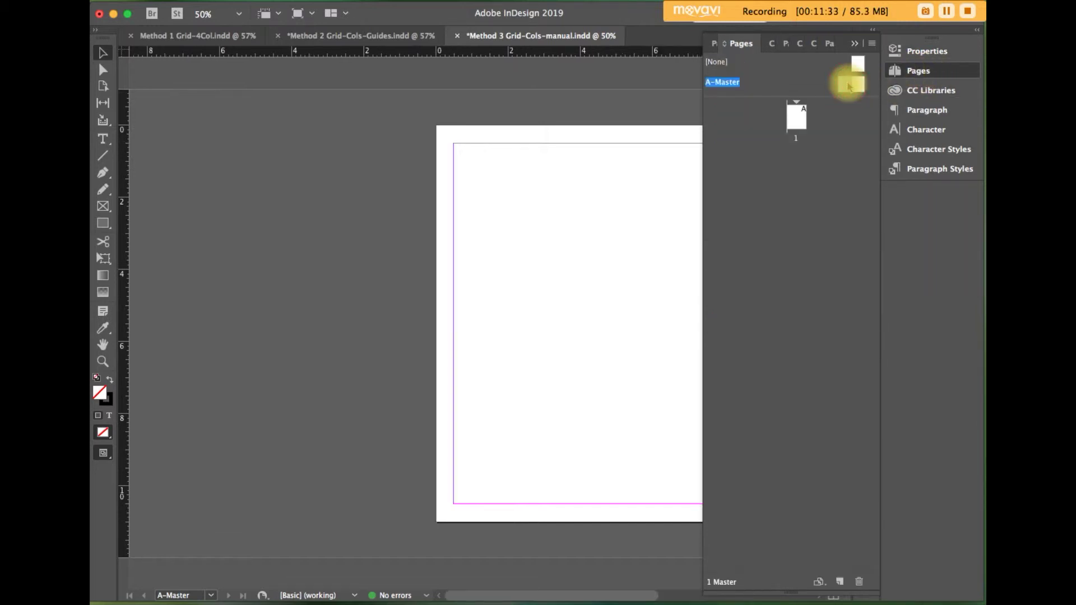
click(658, 253)
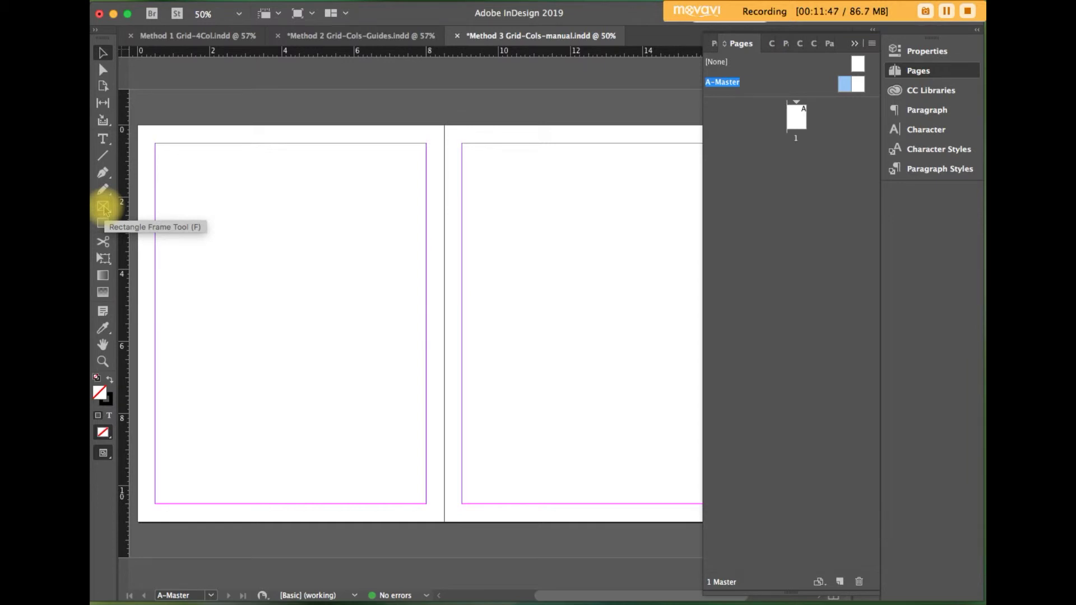
click(104, 208)
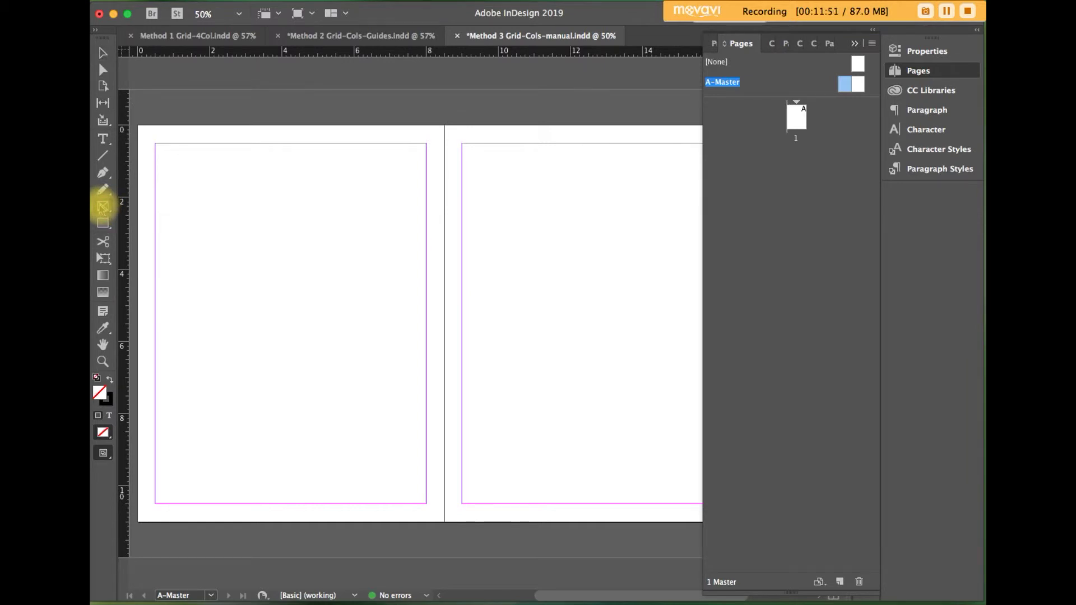
drag(139, 127, 445, 522)
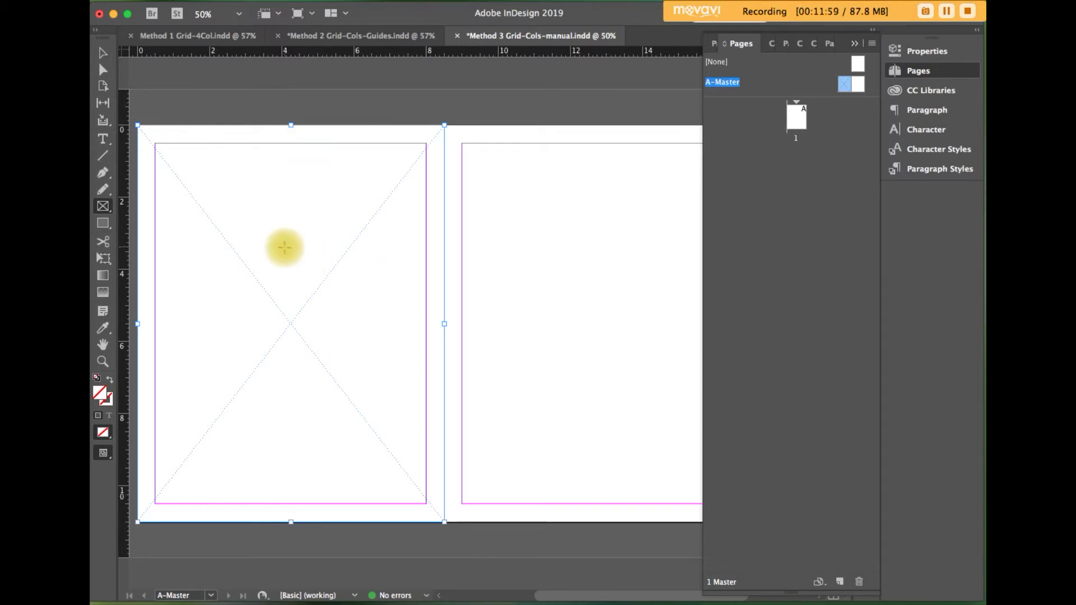
click(926, 52)
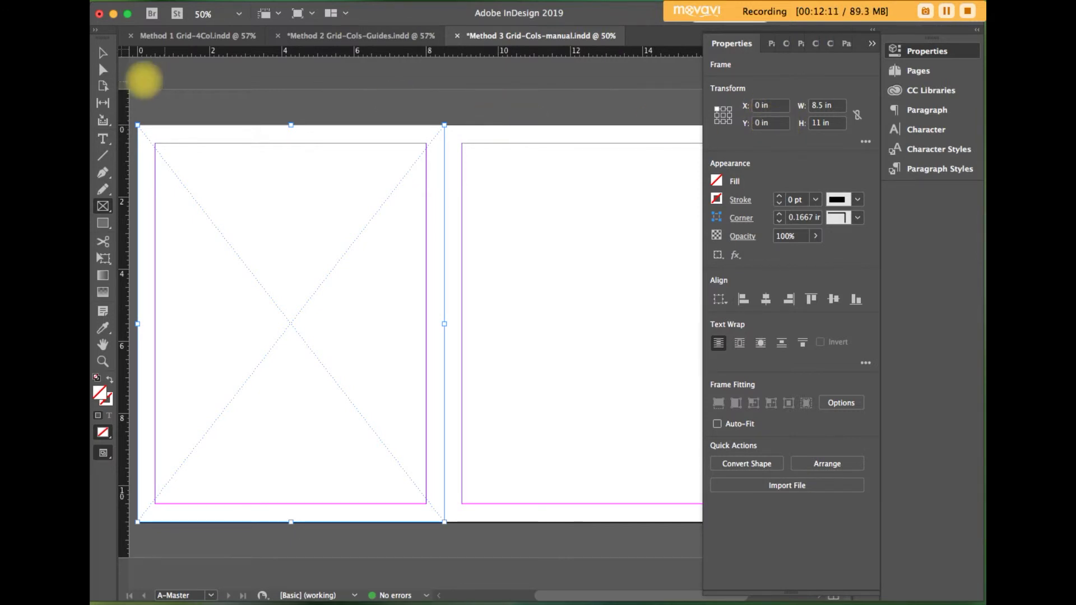
- Copy the left placeholder frame and paste it onto the right page at X 8.5 in, Y 0
click(103, 52)
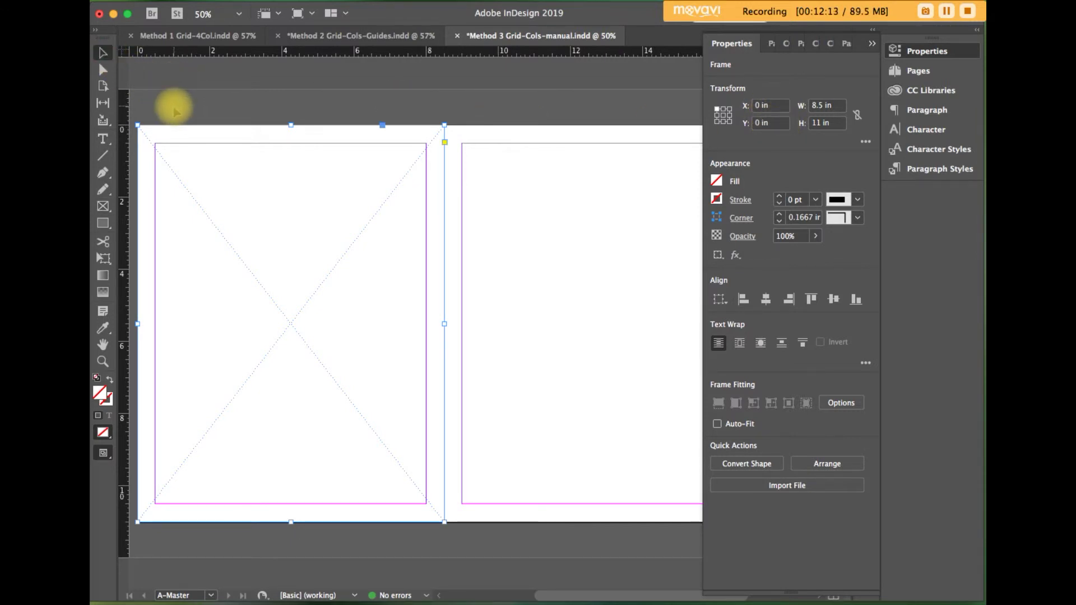
click(207, 1)
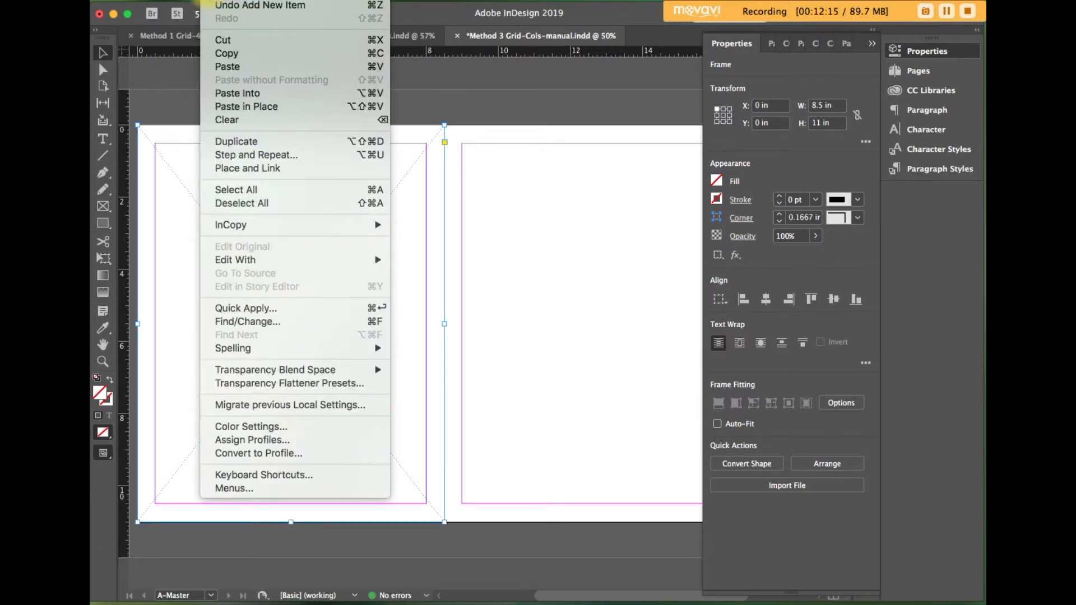
click(227, 53)
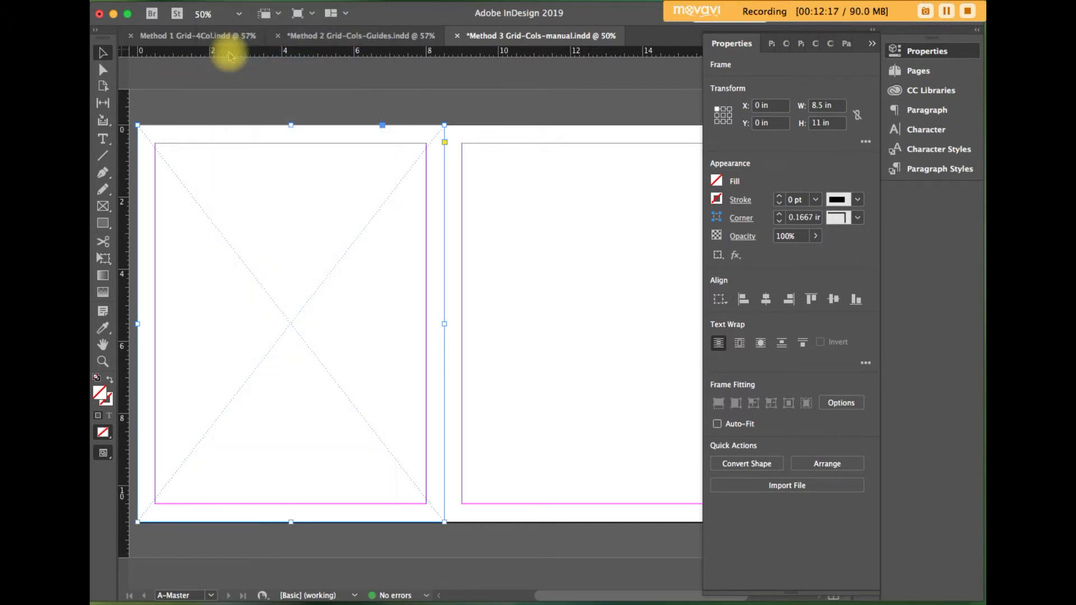
click(253, 101)
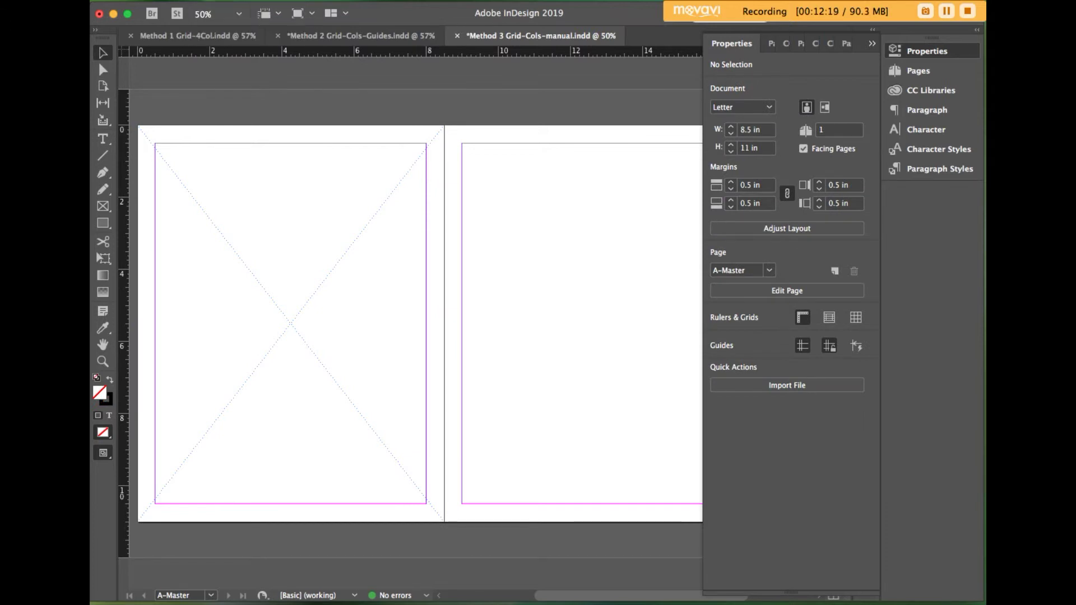
click(216, 1)
click(252, 66)
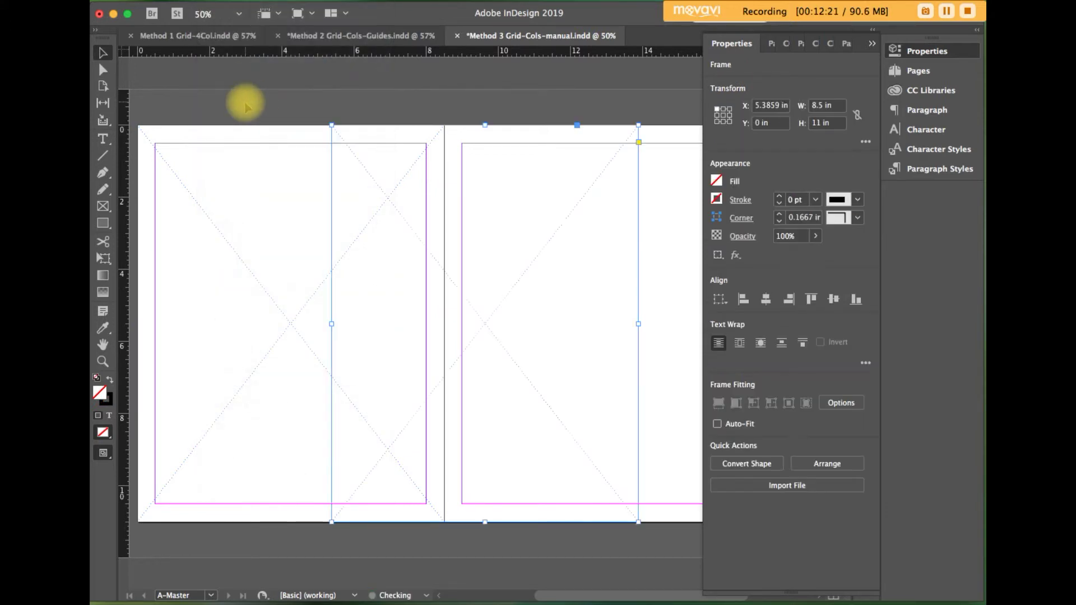
drag(487, 144, 571, 149)
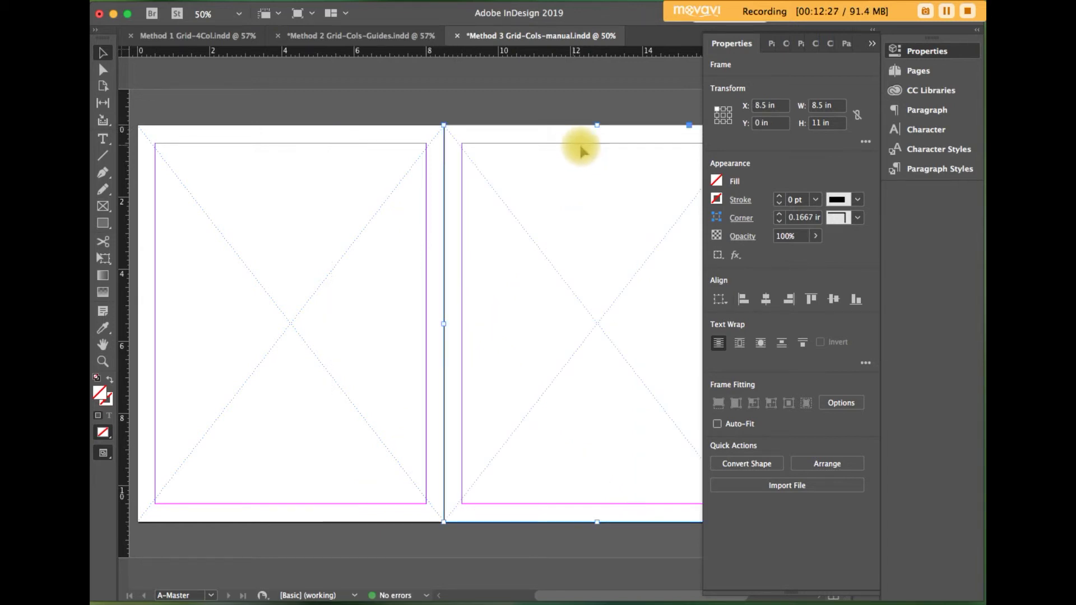
click(766, 106)
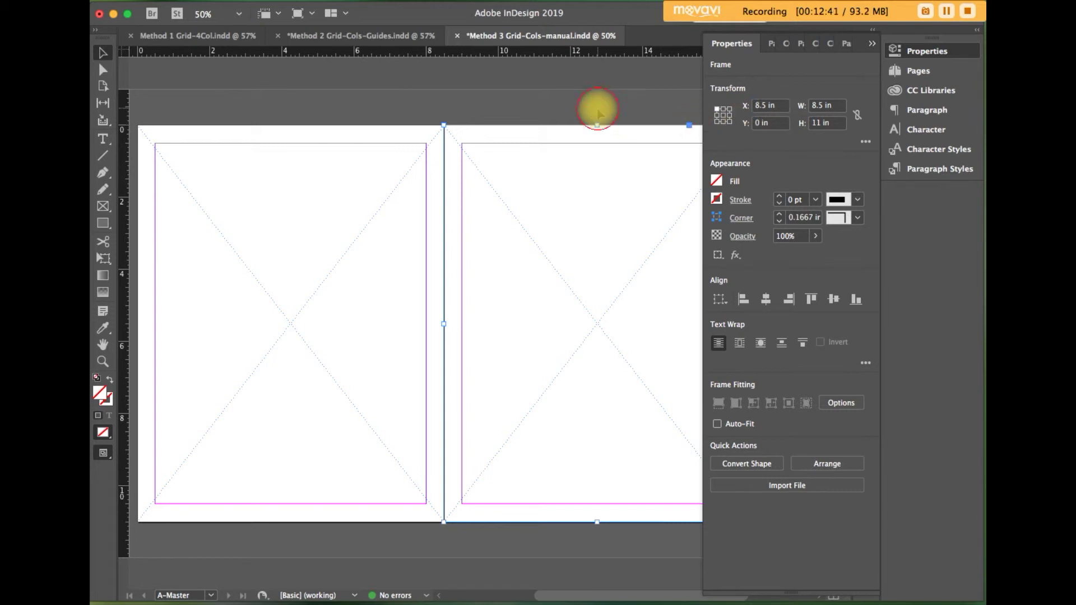
click(597, 111)
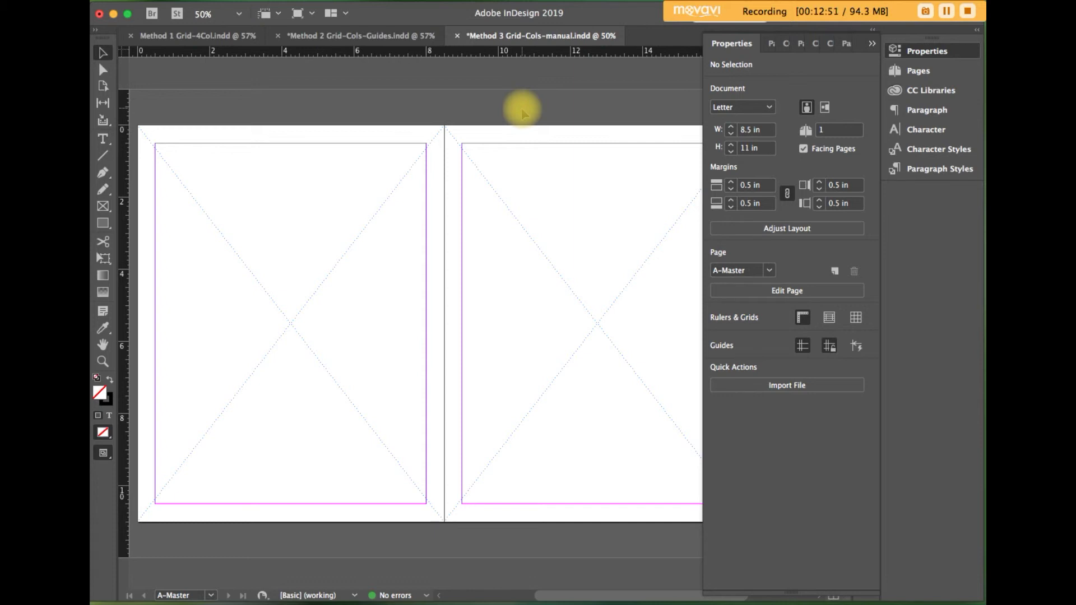
- Duplicate the left page's placeholder frame with Paste in Place
click(267, 253)
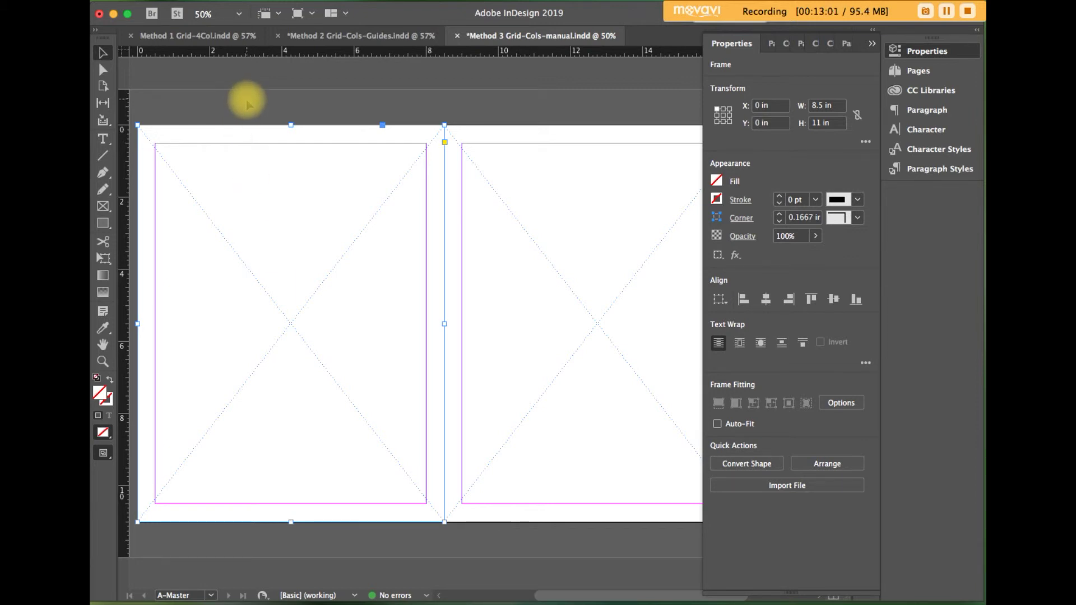
click(217, 2)
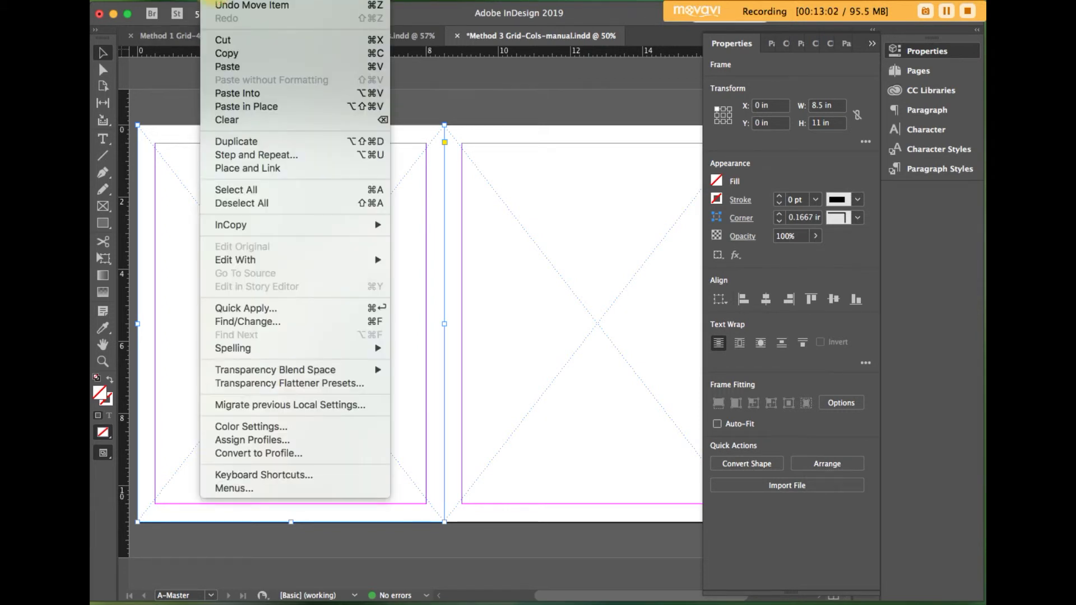
click(224, 52)
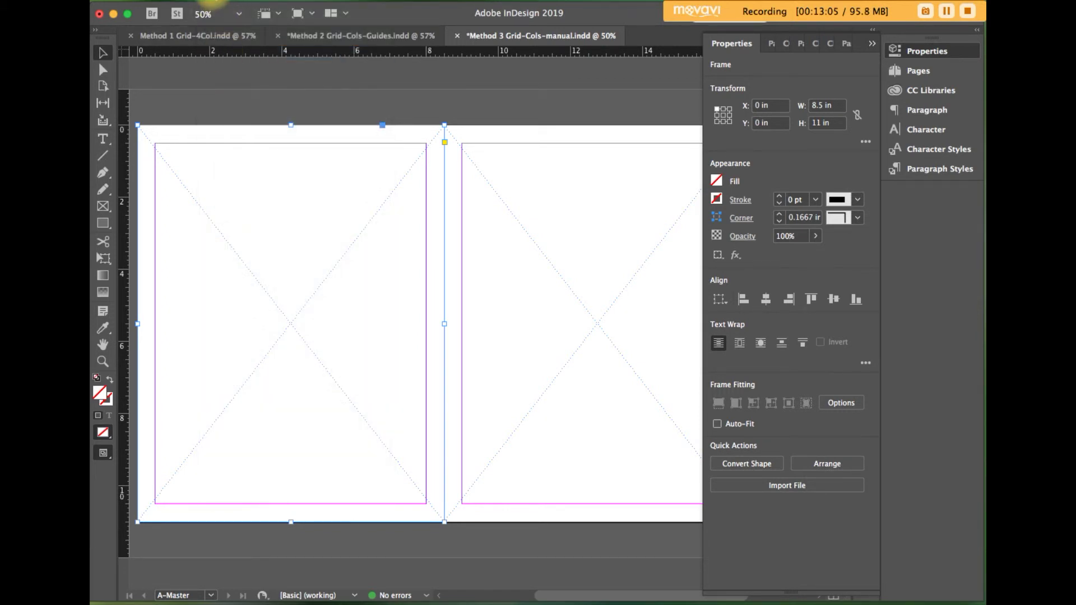
click(216, 1)
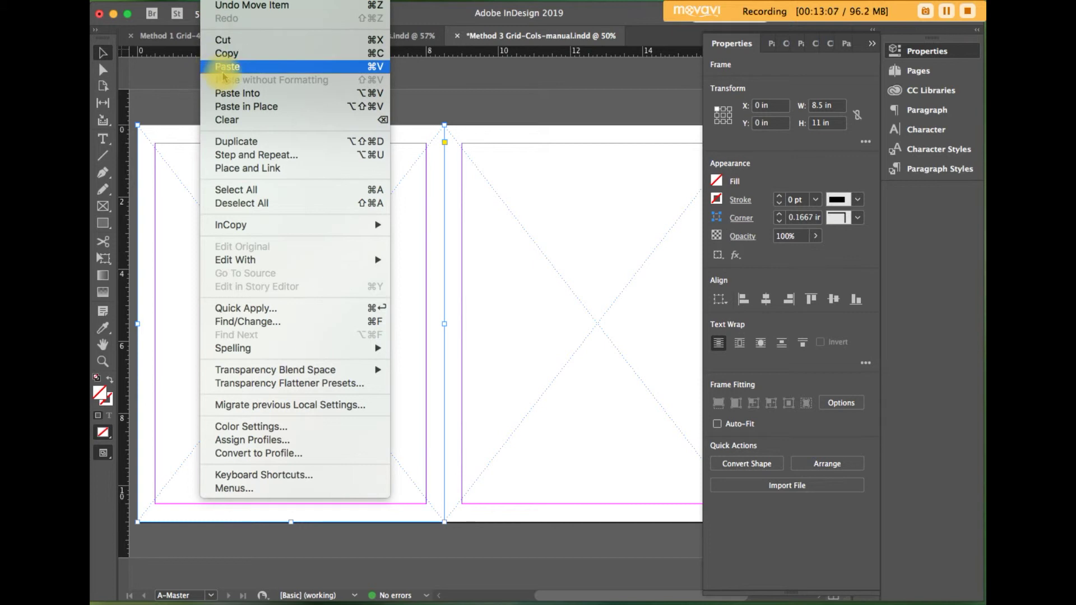
click(232, 108)
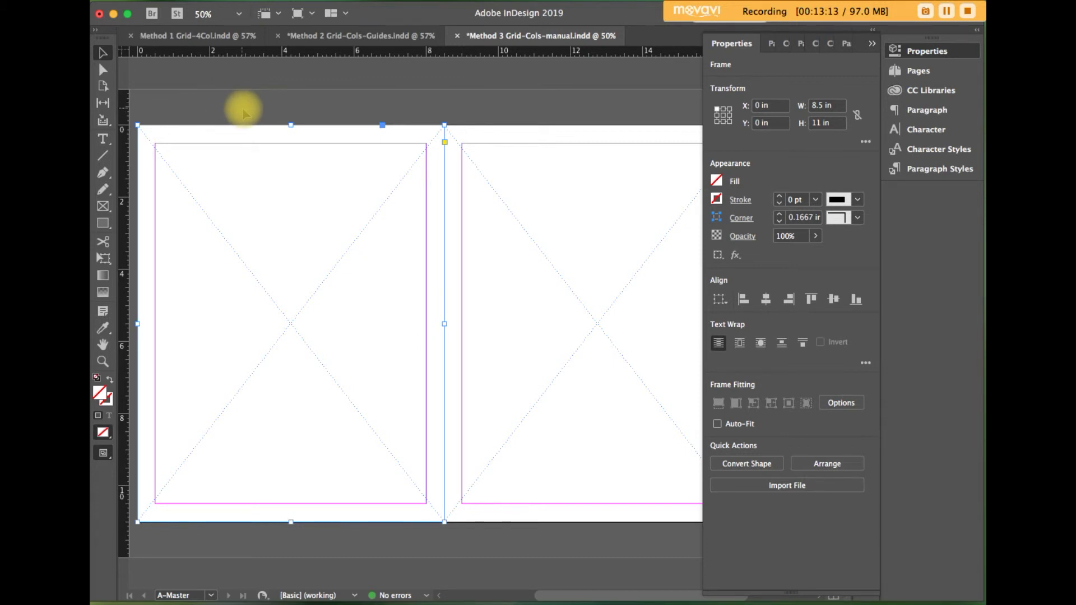
- Stretch the duplicate frame across both pages to a 17 in width, then deselect it
click(871, 43)
drag(444, 325, 751, 333)
click(934, 55)
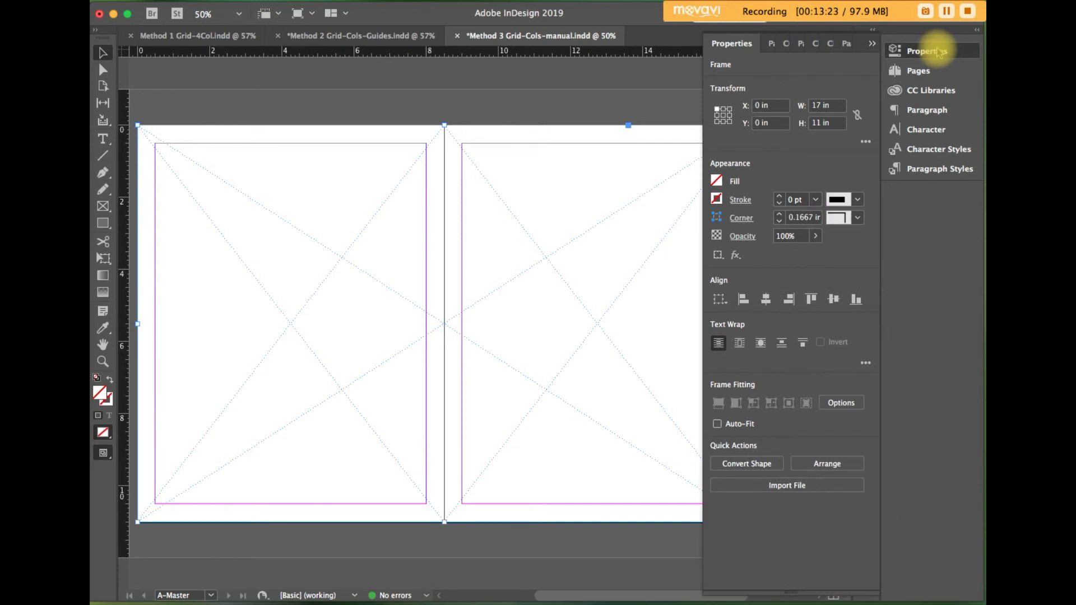
click(828, 107)
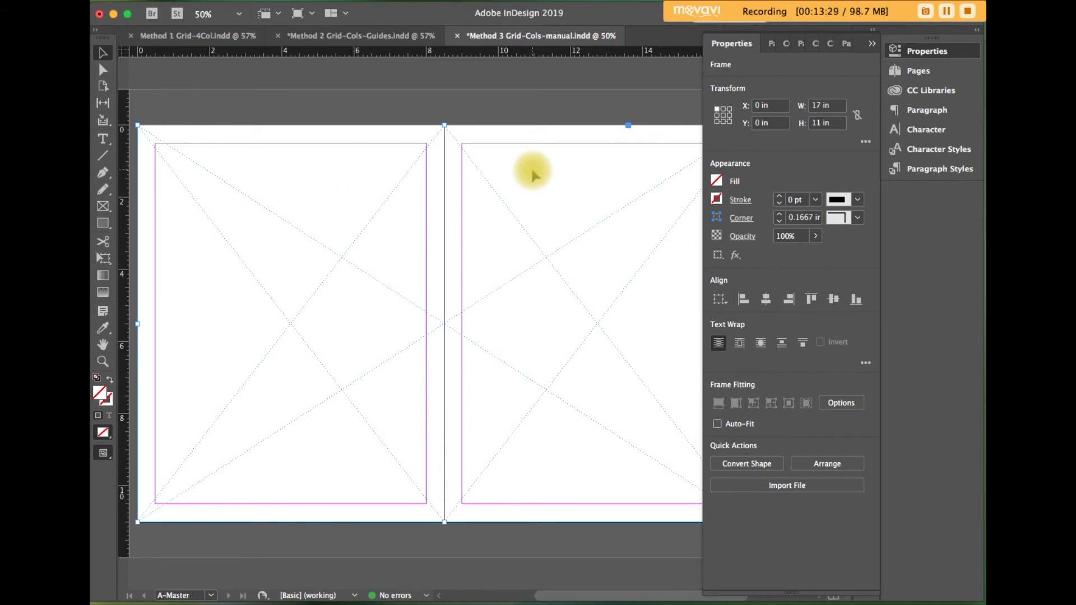
click(823, 105)
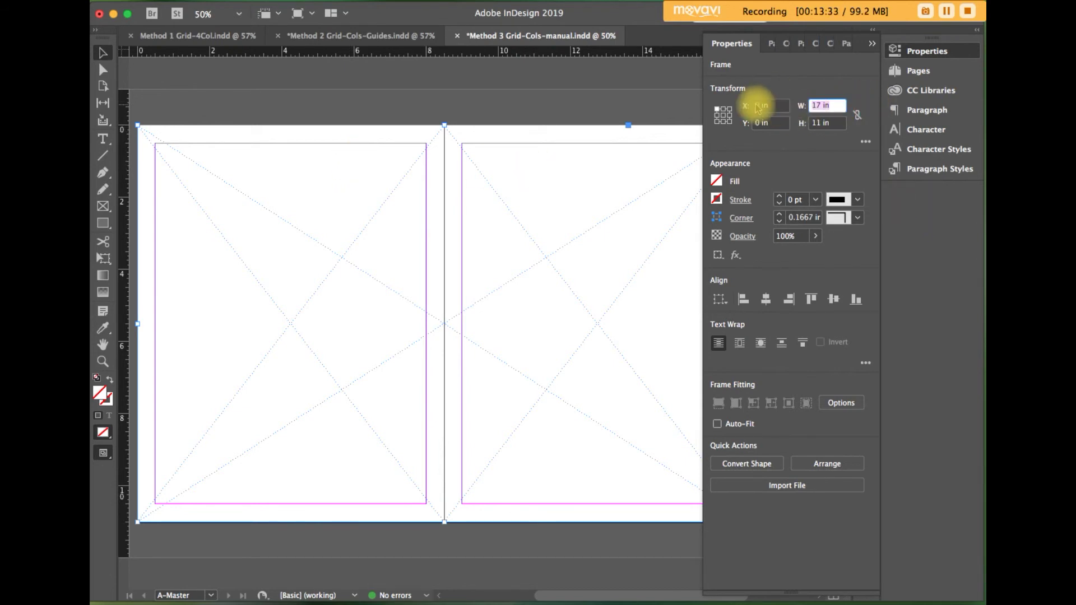
click(492, 106)
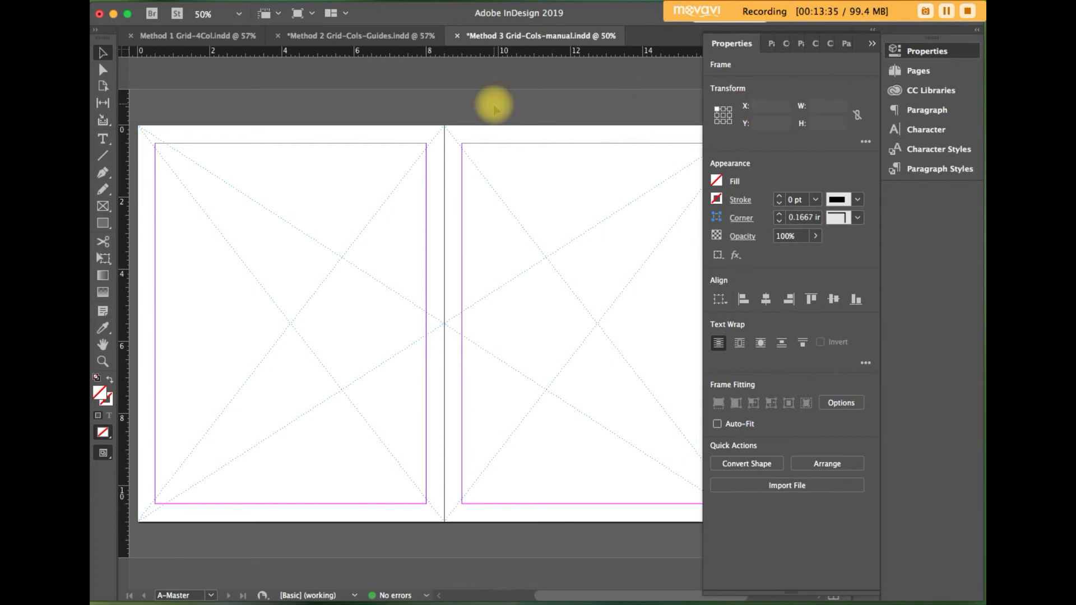
click(871, 31)
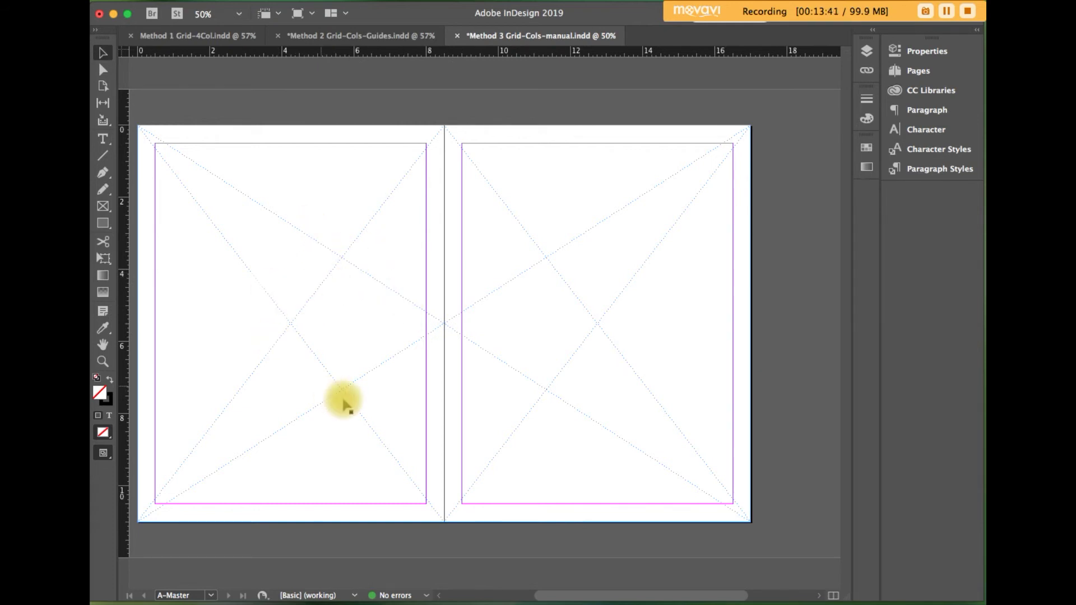
- Deselect on the pasteboard to view the whole spread with its three crossed frames
click(403, 100)
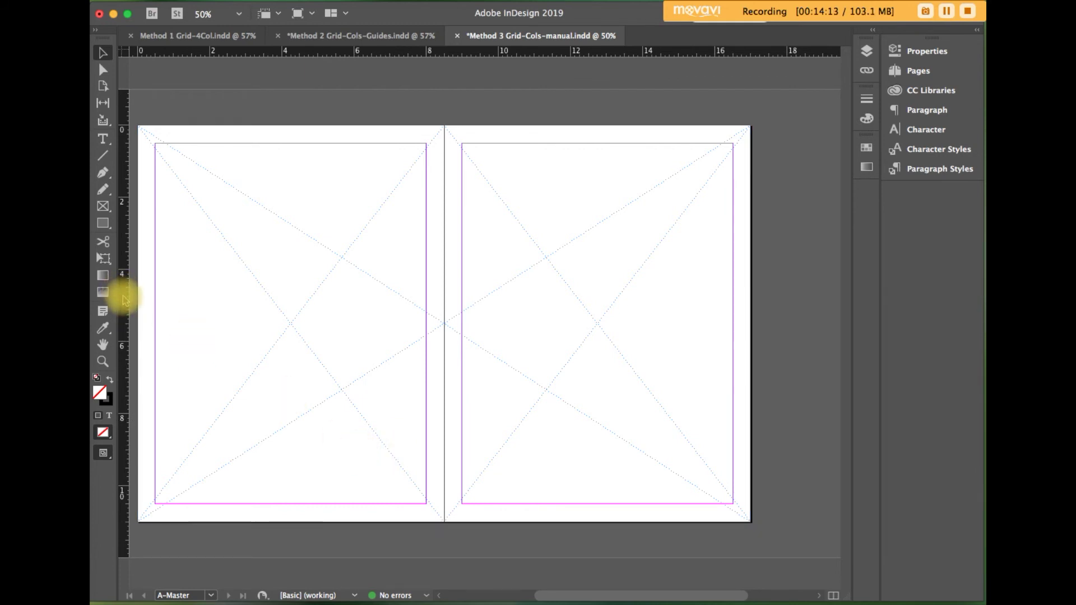
- Add vertical guides at the diagonal crossings, near 4.26 and 5.5 in left and 12.78 in right
drag(123, 297, 341, 293)
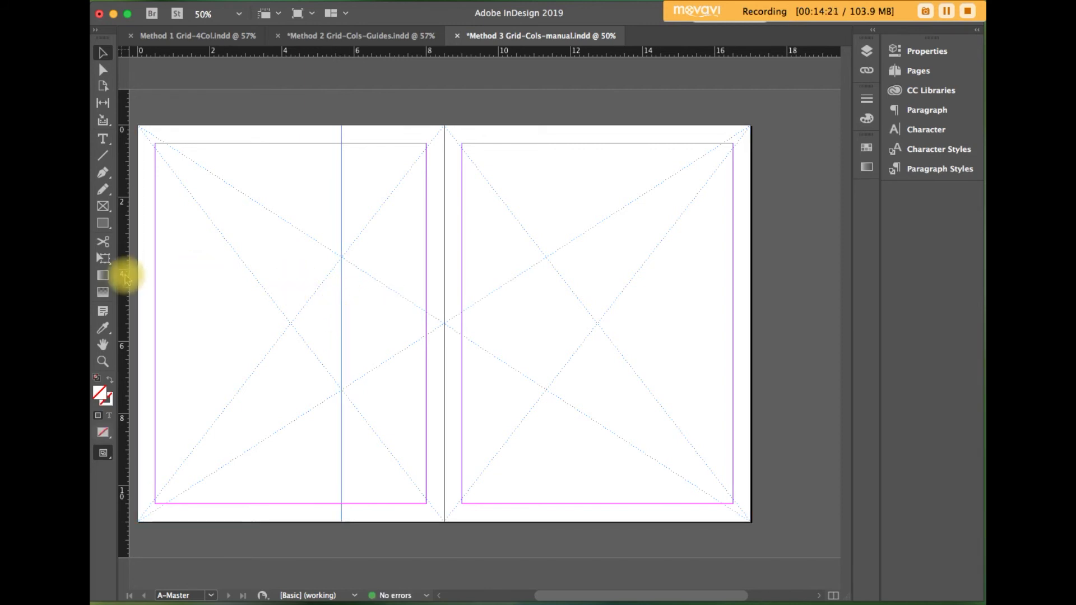
drag(124, 276, 546, 275)
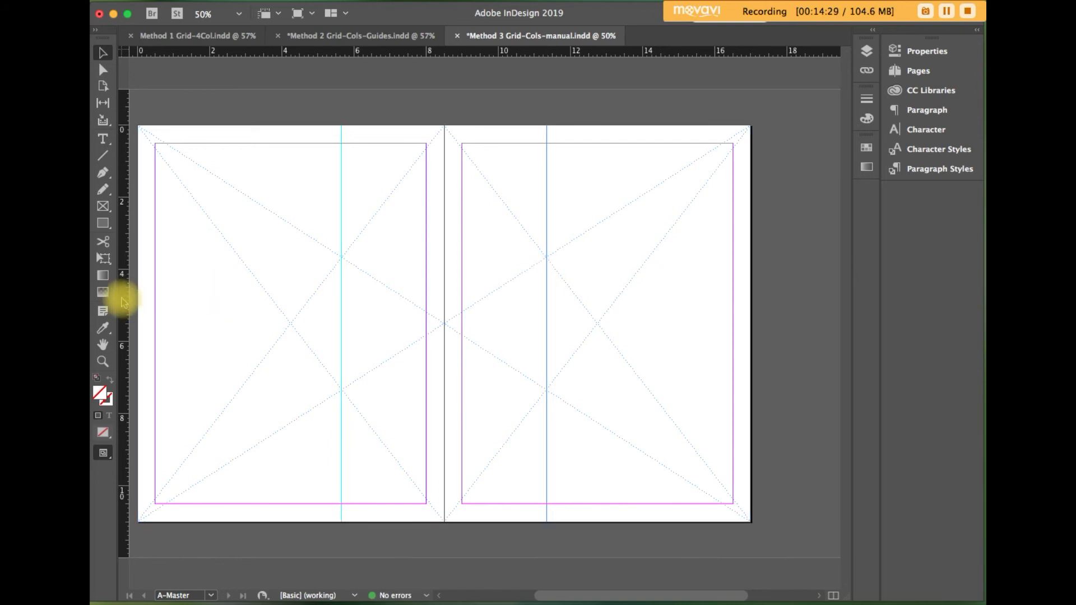
drag(122, 299, 291, 297)
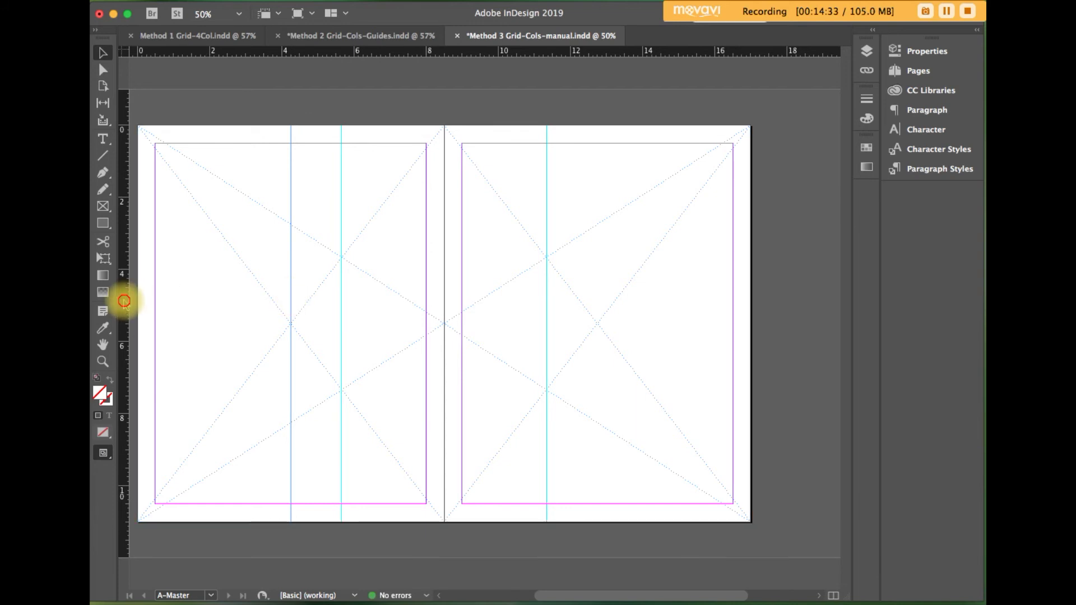
drag(125, 300, 402, 302)
drag(548, 303, 597, 301)
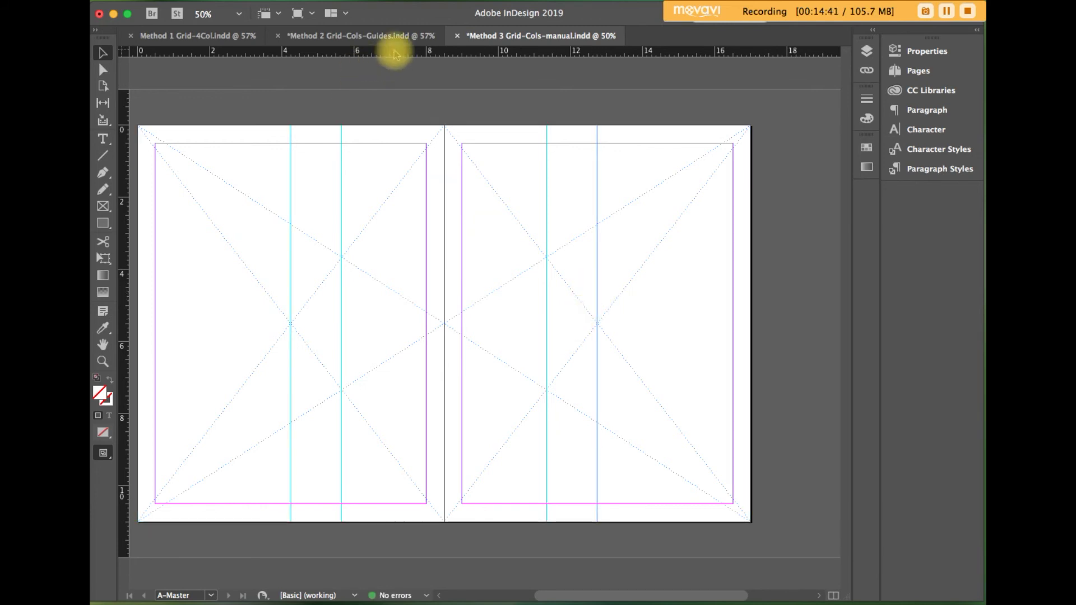
- Place three horizontal guides through the upper, middle and lower diagonal crossings, then deselect
drag(392, 52, 404, 258)
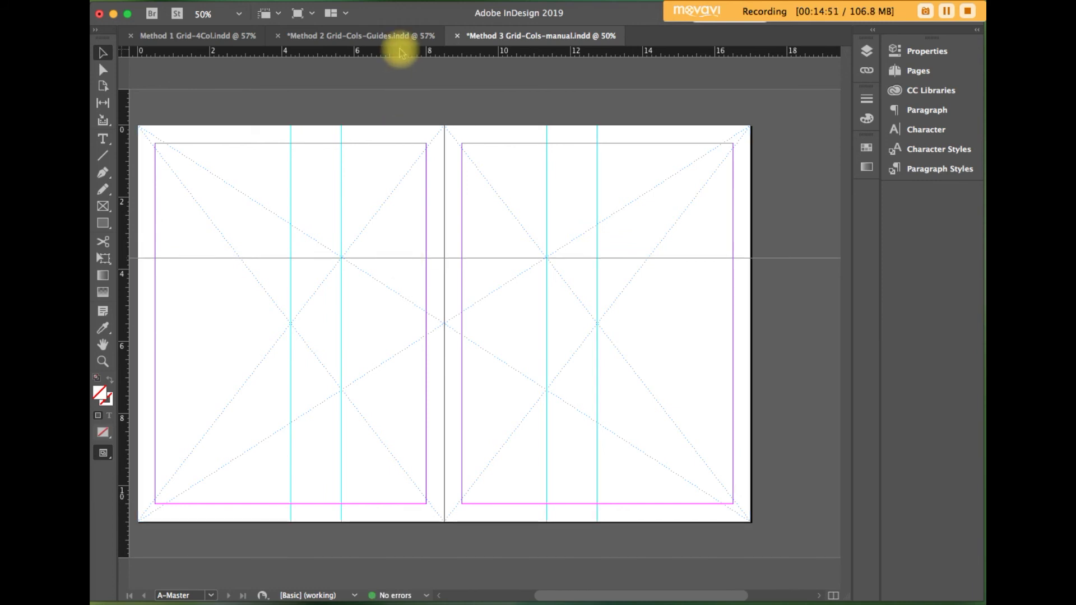
drag(401, 52, 400, 389)
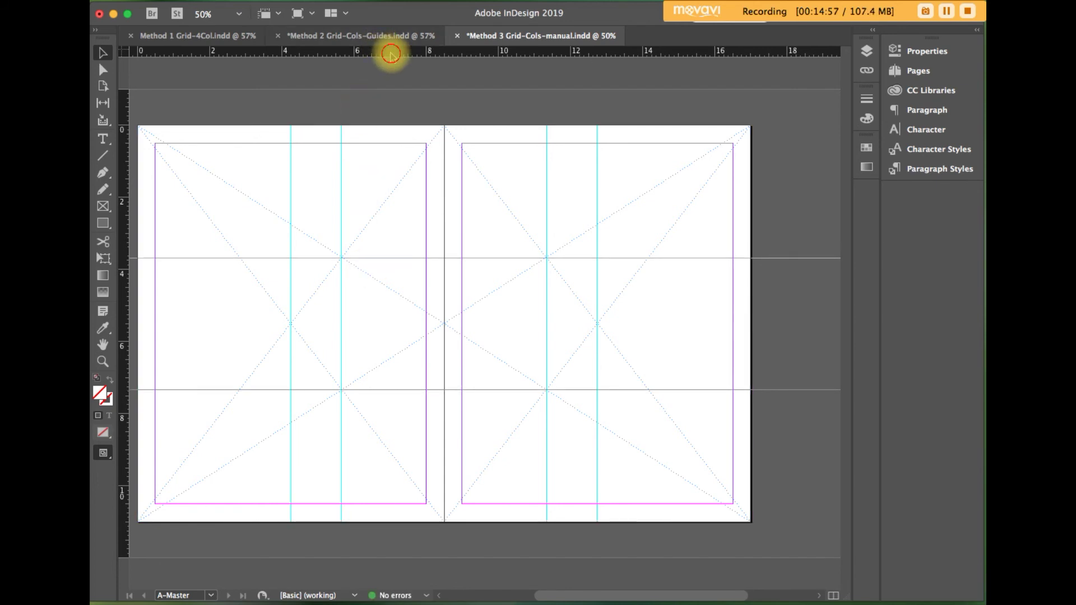
drag(386, 52, 393, 324)
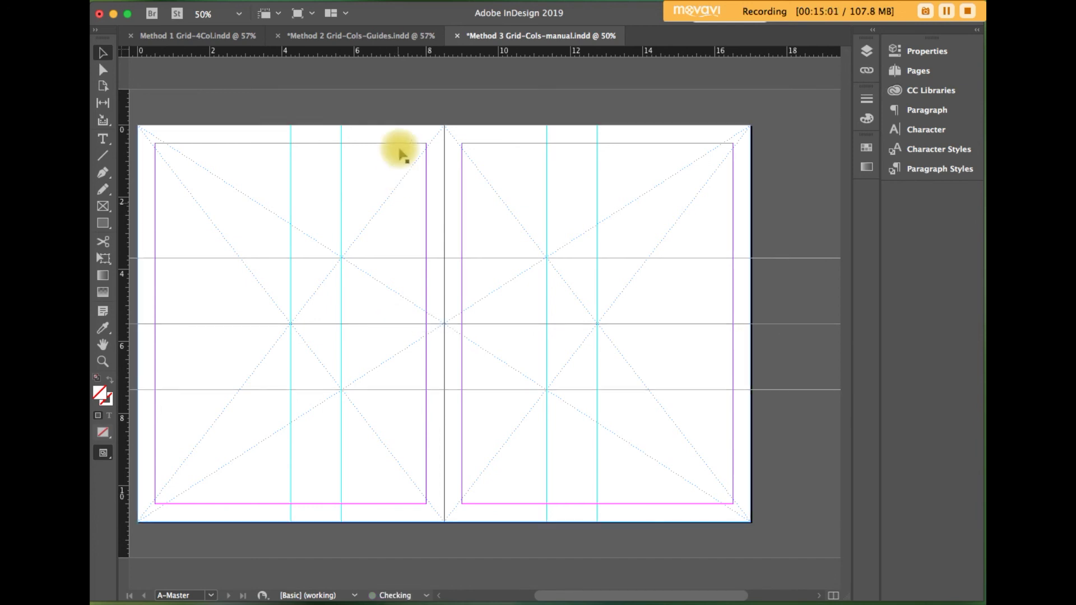
click(333, 103)
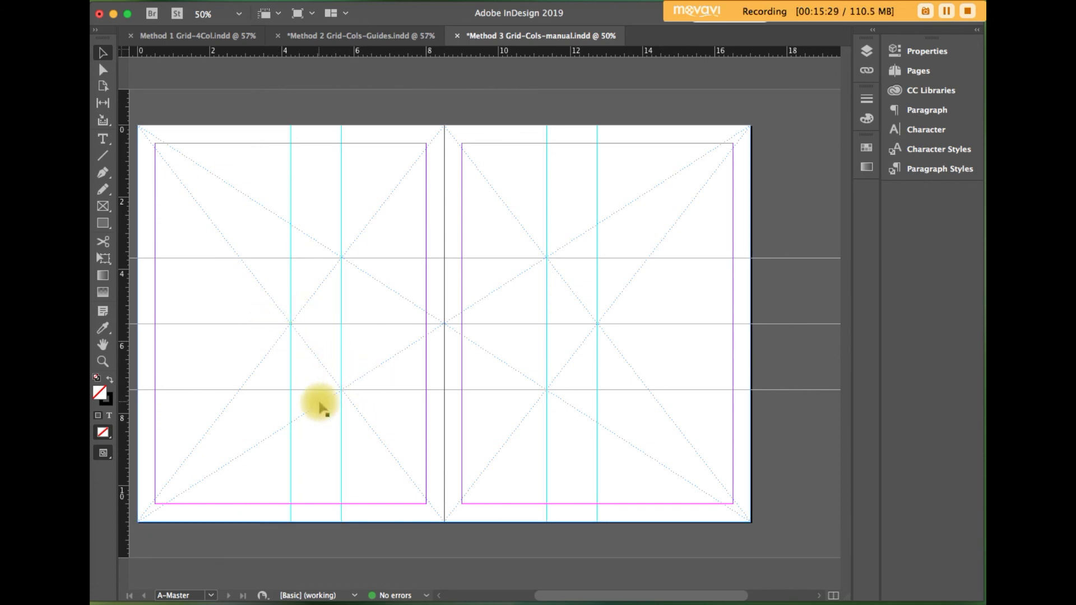
- Add a third vertical guide to each master page, near 2.8 in left and 14.2 in right
drag(121, 435, 240, 413)
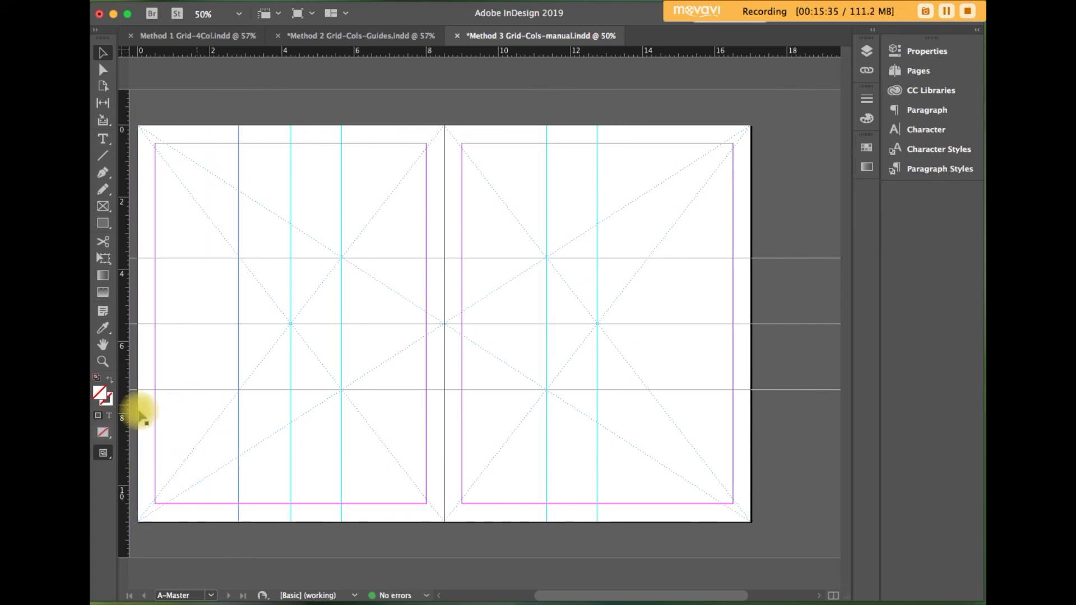
drag(120, 424, 650, 411)
click(790, 458)
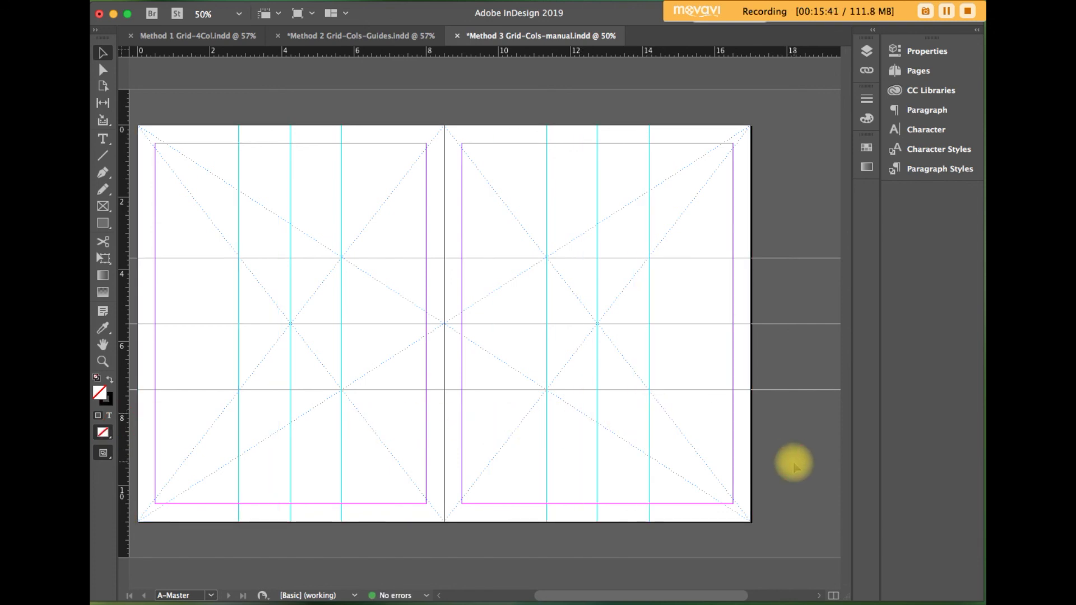